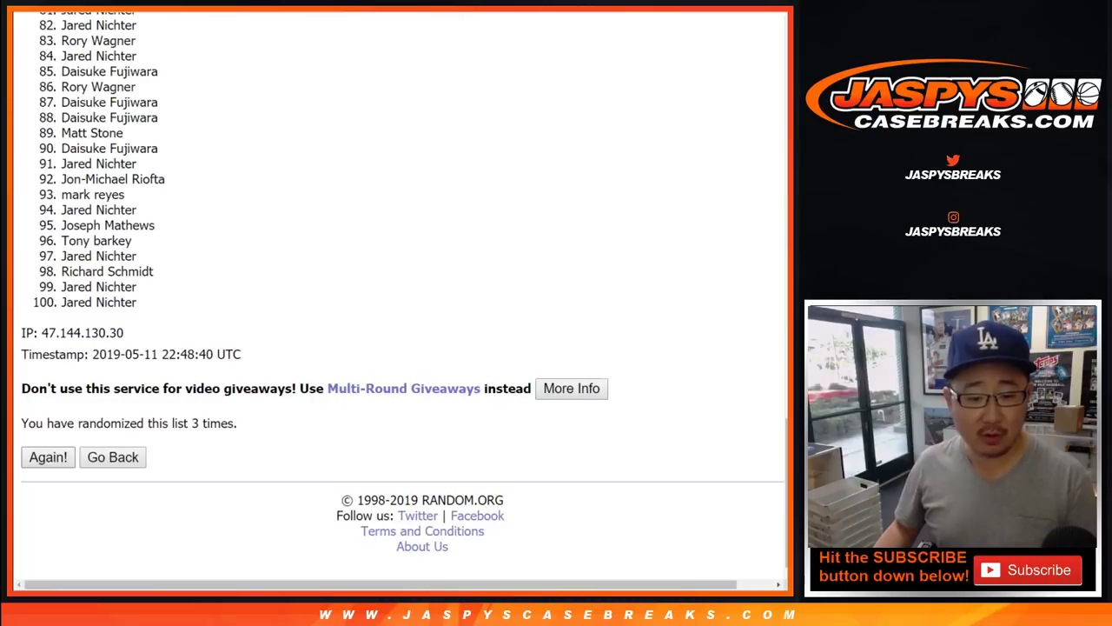
Re-randomize the list of participant names until it has been shuffled nine times
scroll(48, 457, down, 15)
click(48, 457)
scroll(48, 457, down, 3)
key(Return)
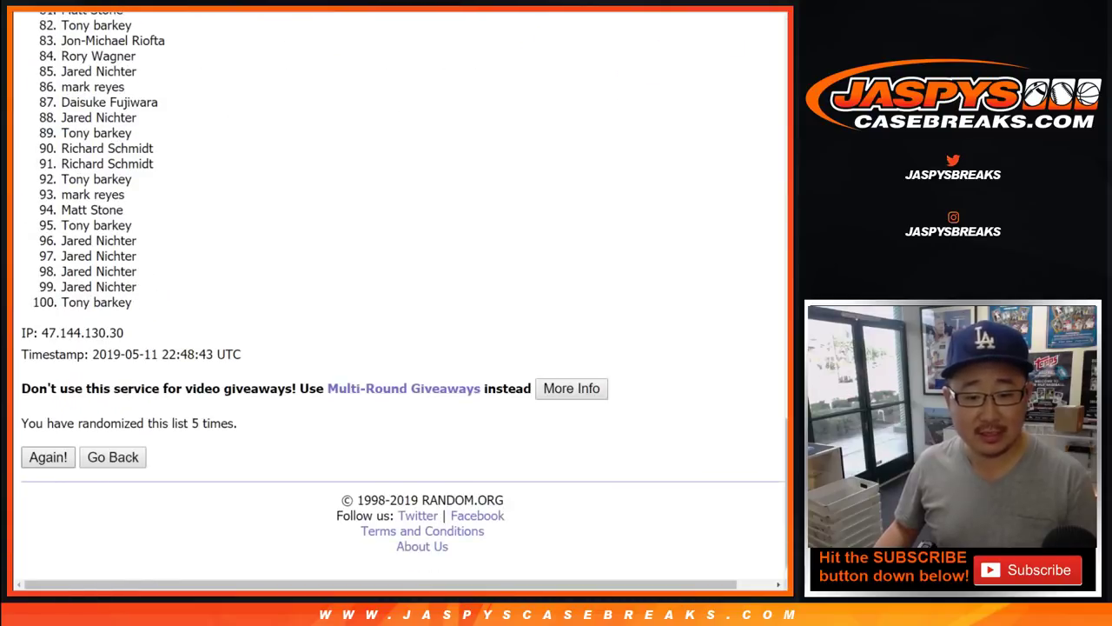
key(Return)
key(Return)
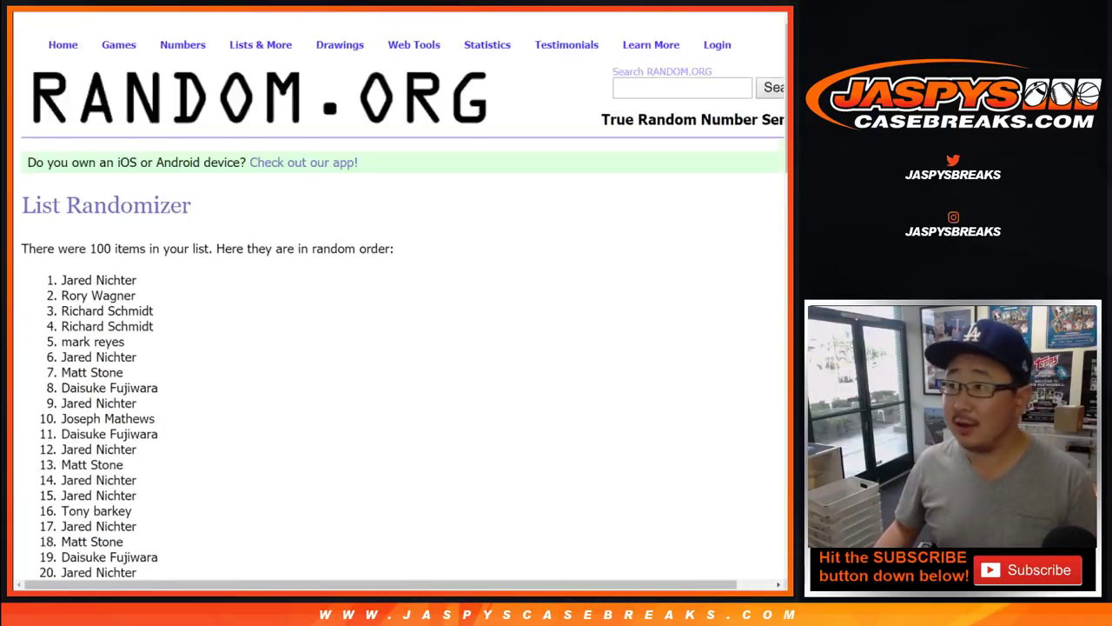
key(Return)
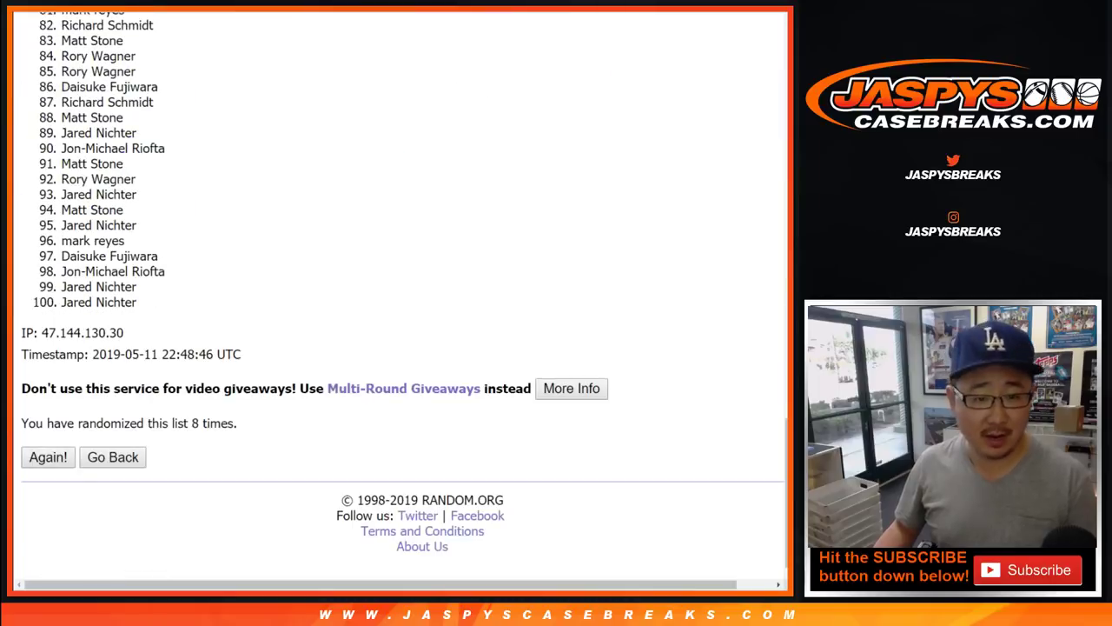
key(Return)
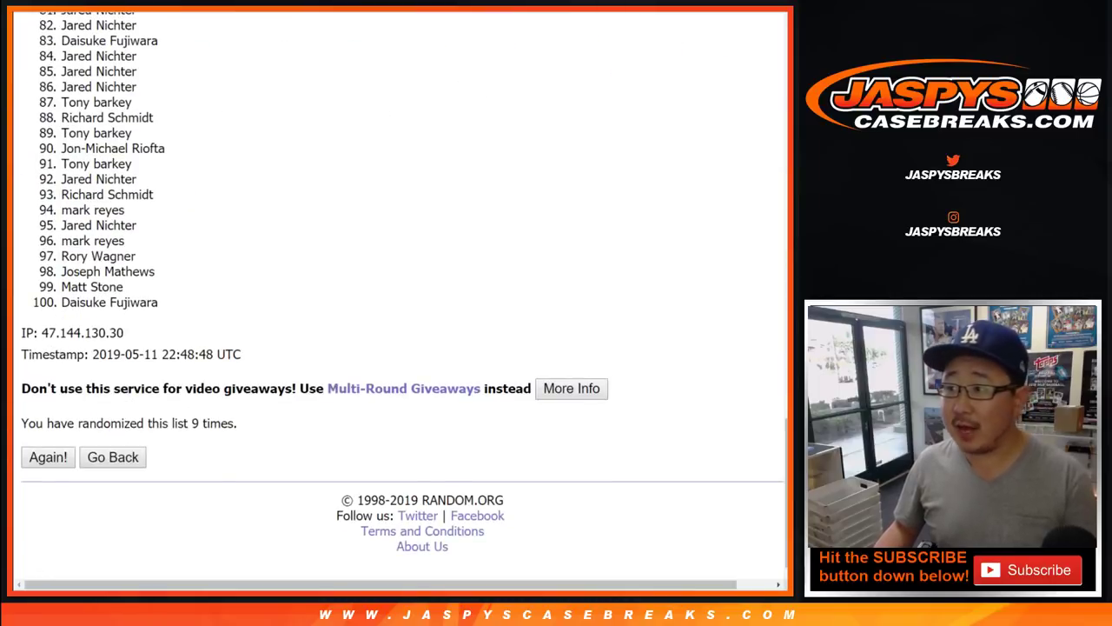
key(Return)
Copy all 100 randomized names and paste them into column A of the LAL, PHX, SAC SN sheet in Google Sheets, starting at A1
drag(61, 279, 159, 303)
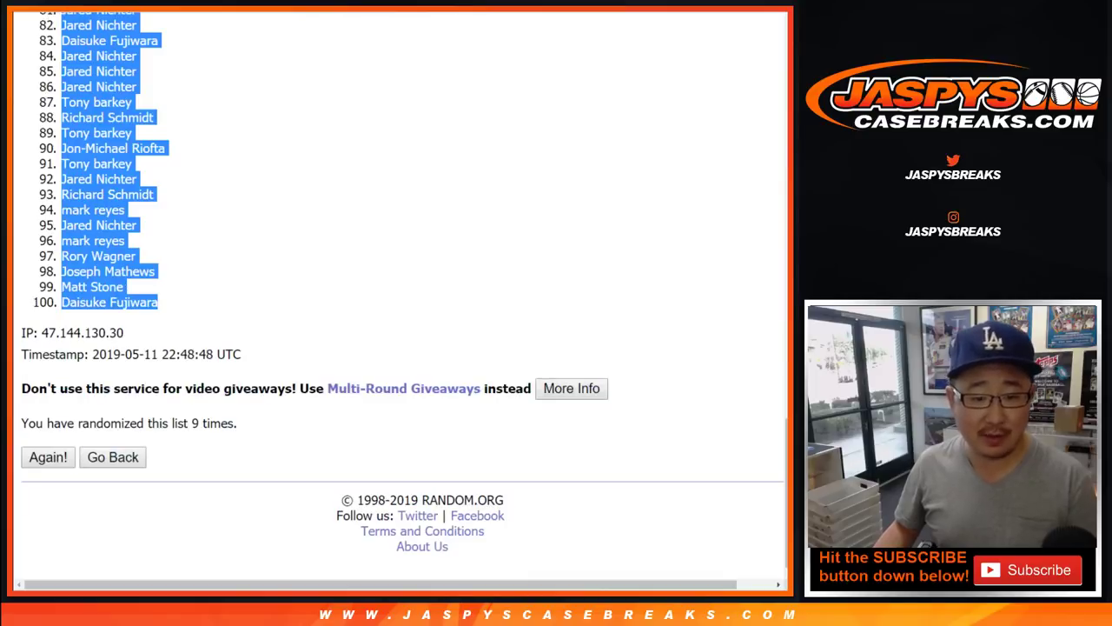
key(ctrl+Tab)
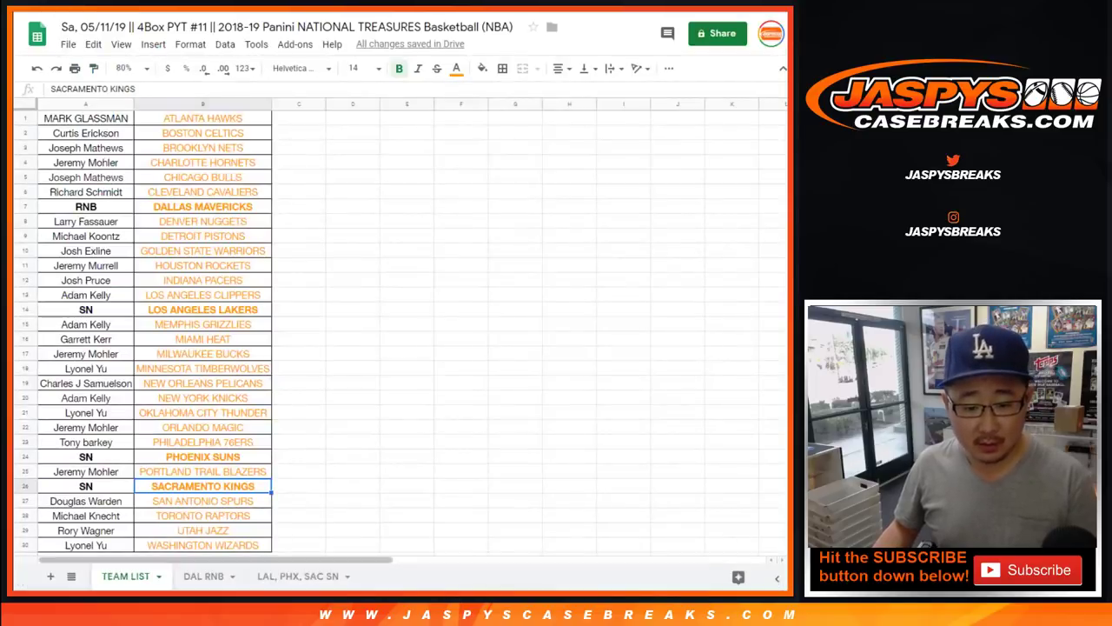
click(298, 576)
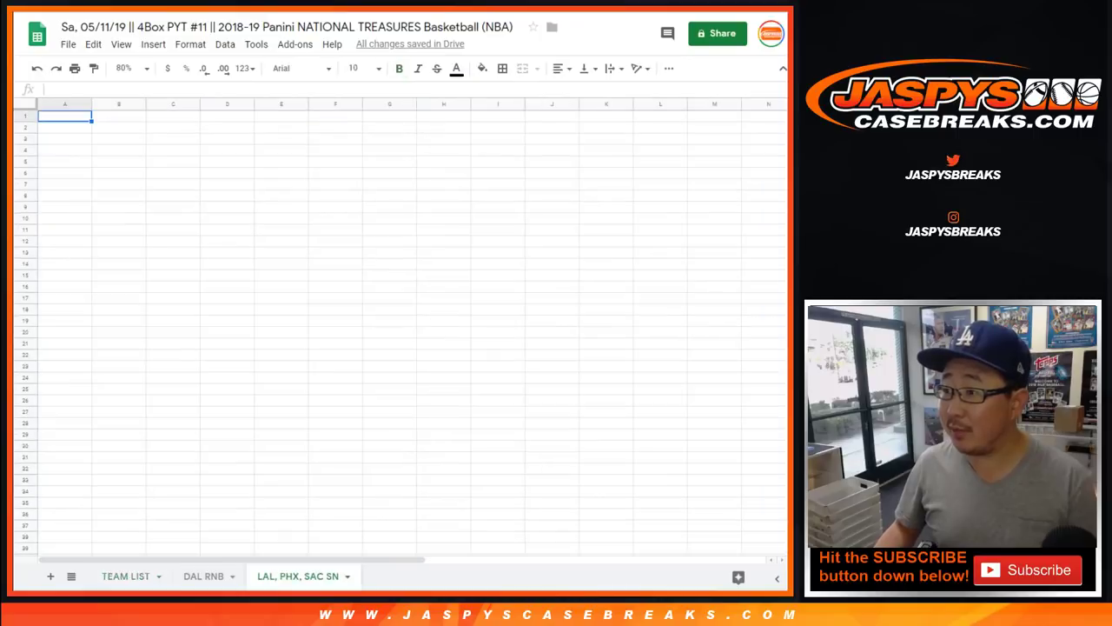
right_click(76, 116)
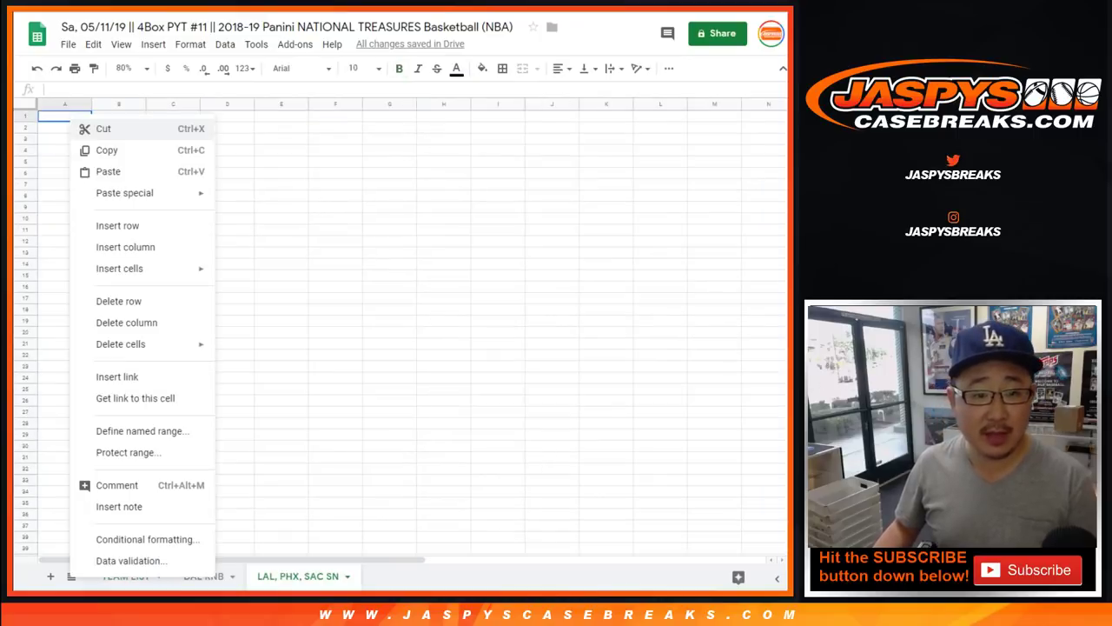
click(104, 168)
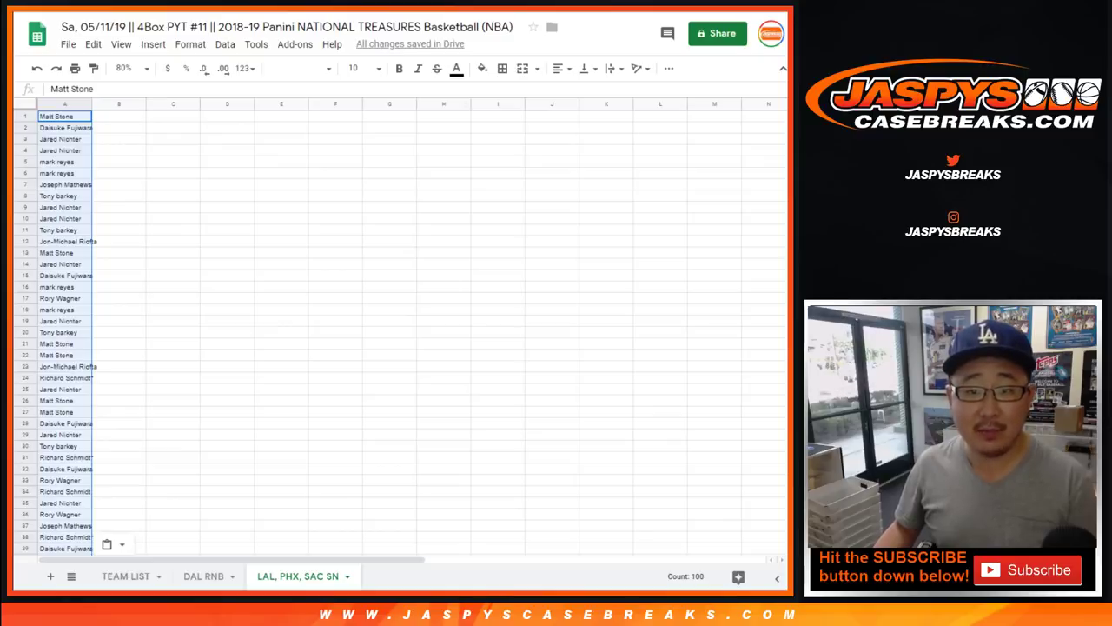
Switch to the RANDOM.ORG List Randomizer holding the numbers 1 to 100 and randomize that list once
key(ctrl+Tab)
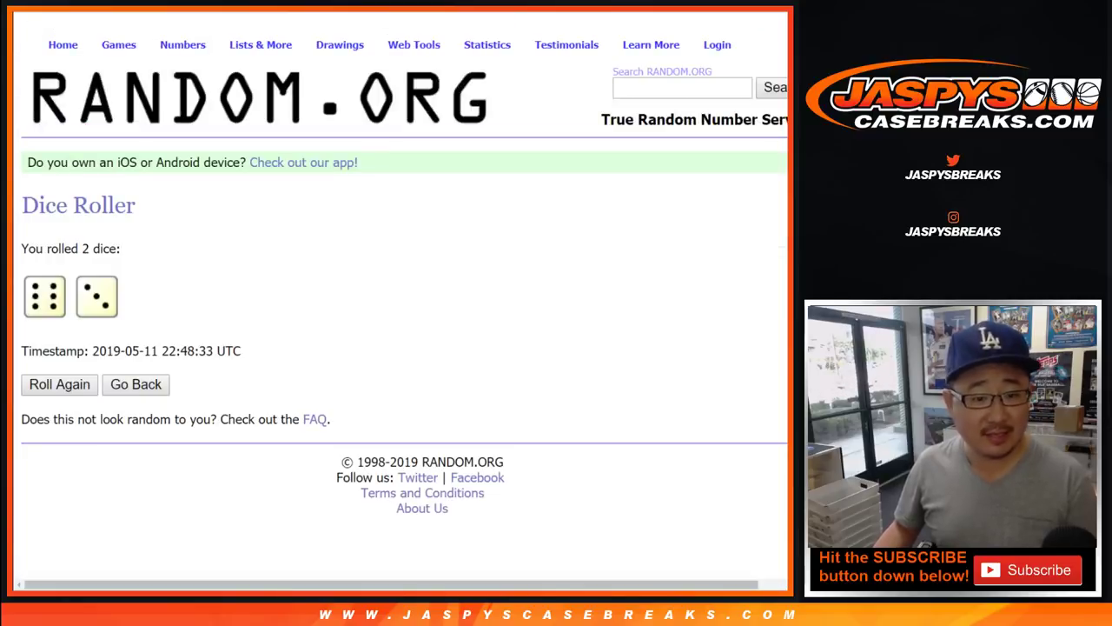
key(ctrl+Tab)
scroll(400, 304, down, 3)
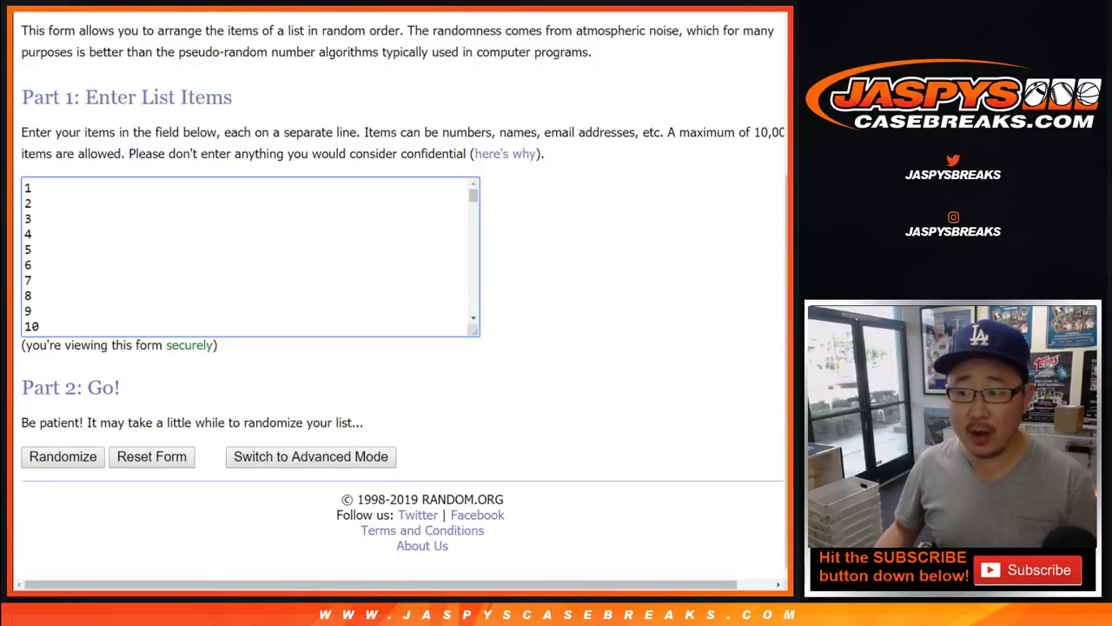
click(63, 456)
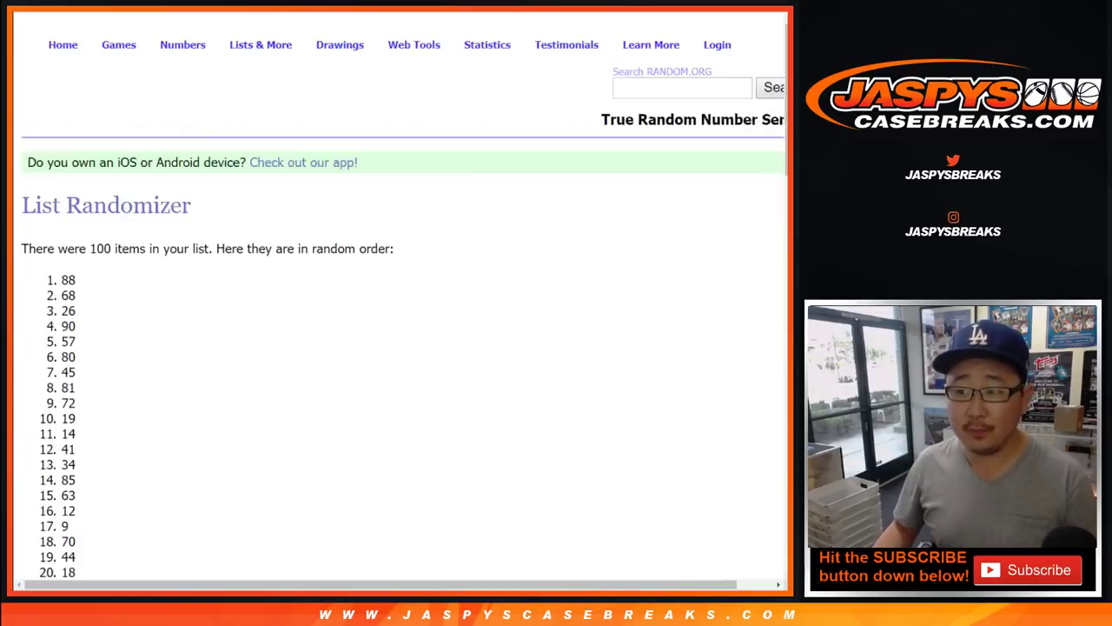
Re-randomize the number list eight more times, for nine shuffles in total
scroll(62, 457, down, 17)
click(49, 457)
scroll(49, 457, down, 17)
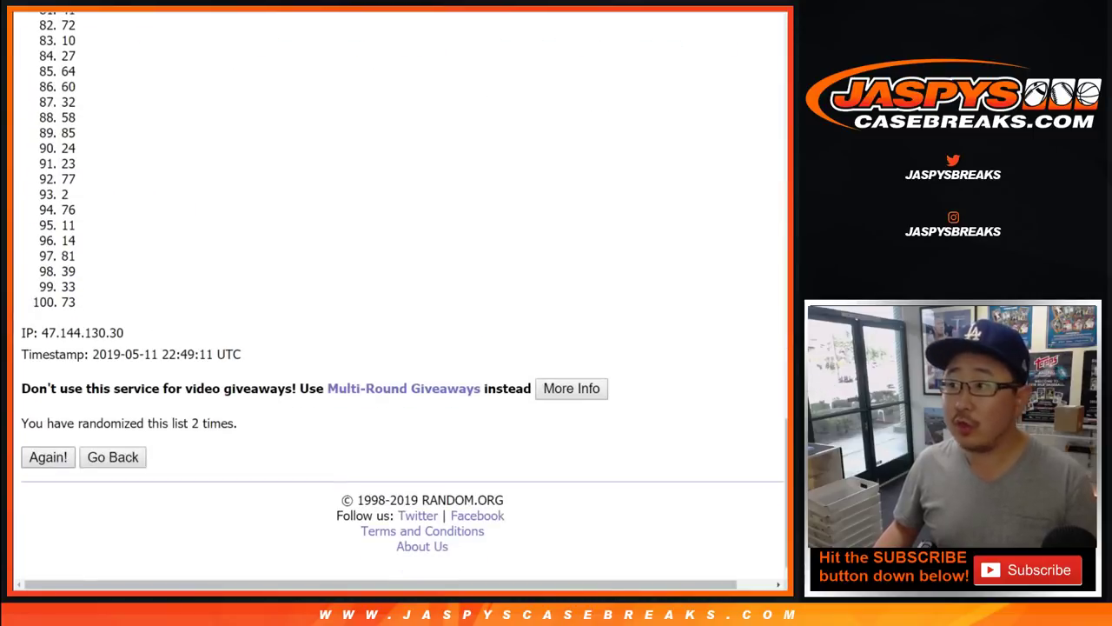
click(49, 457)
scroll(49, 457, down, 17)
key(Return)
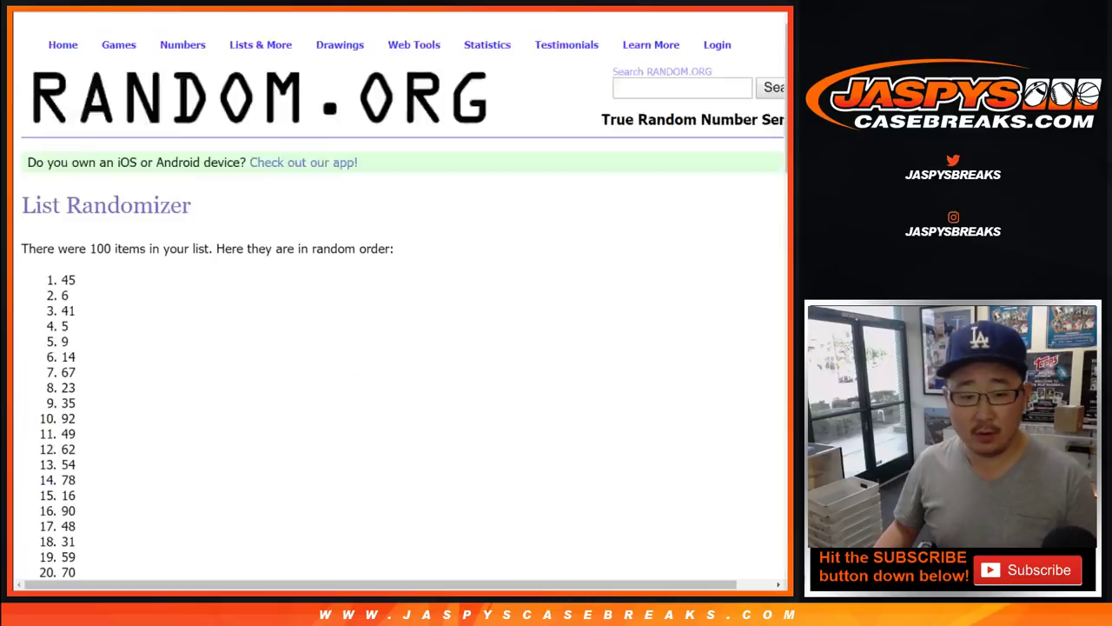
key(End)
key(Return)
key(End)
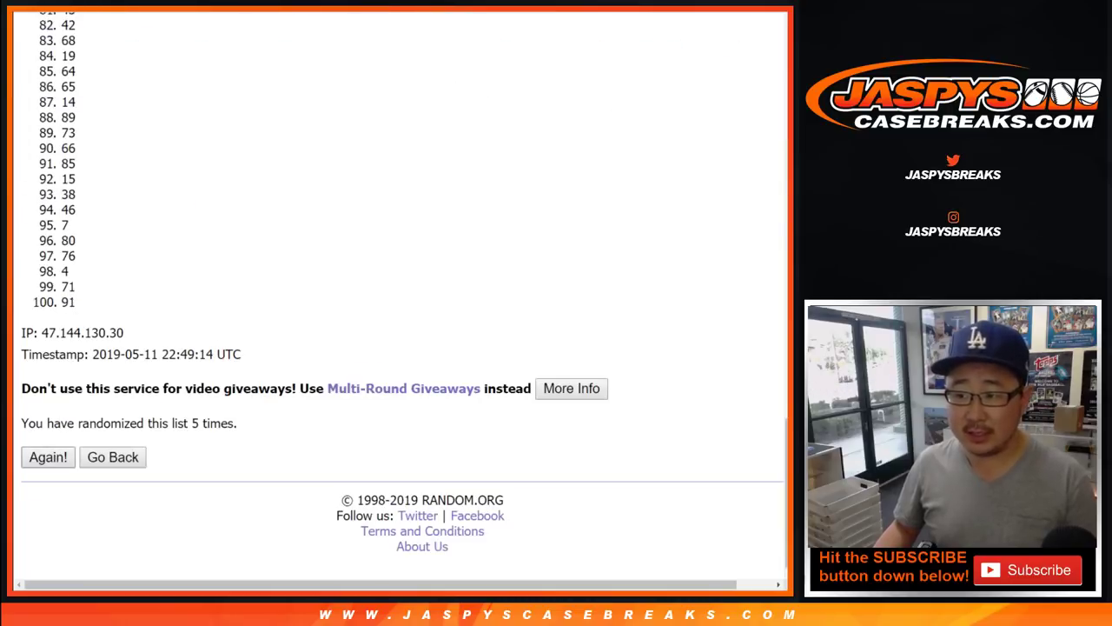
key(Return)
key(End)
key(Return)
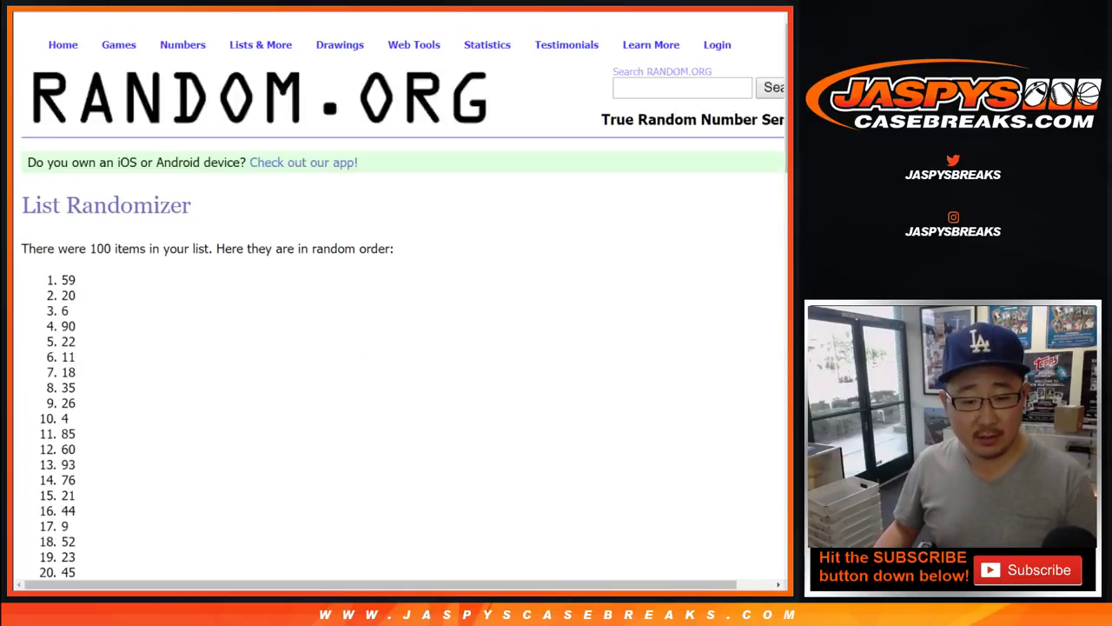
key(End)
key(Return)
key(End)
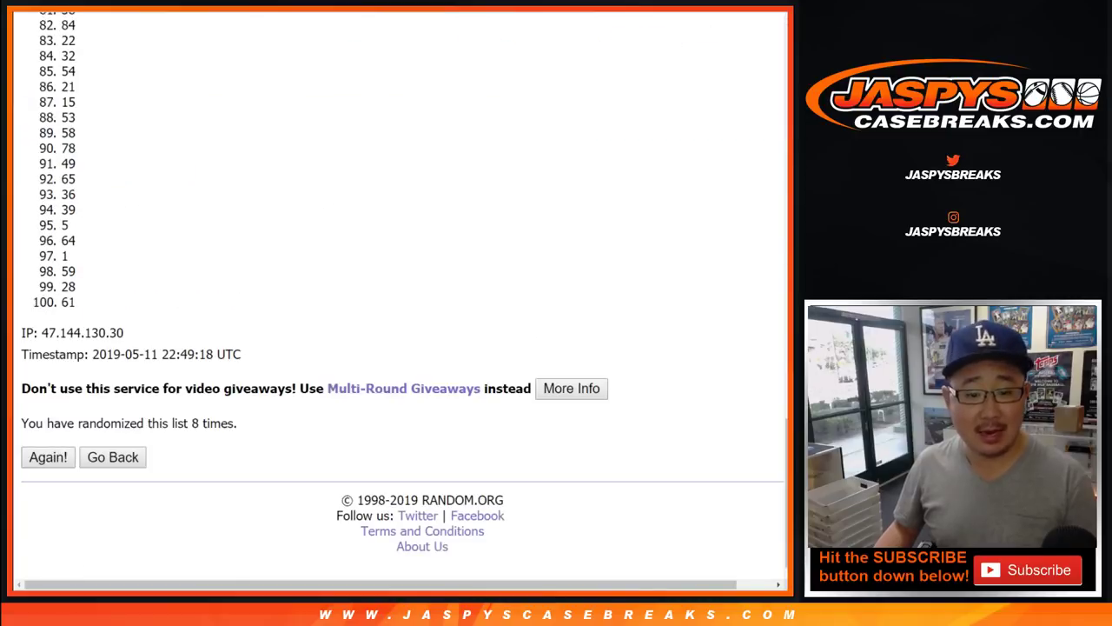
key(Return)
key(End)
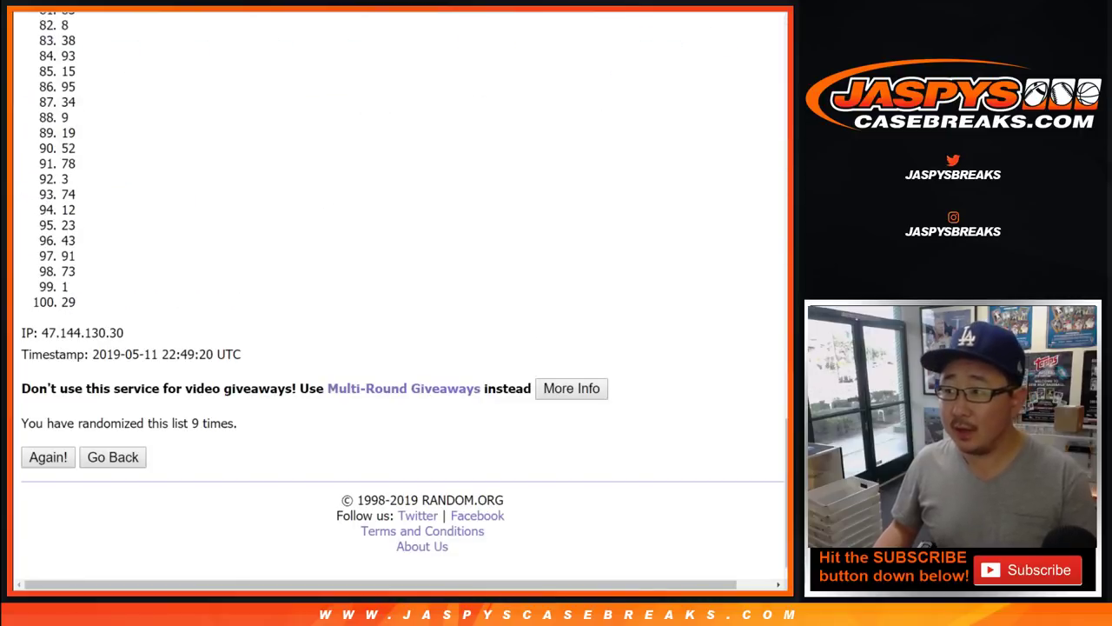
Copy the 100 randomized numbers and paste them beside the names in the Google Sheets spreadsheet, starting at B1
key(Home)
drag(62, 280, 83, 545)
key(End)
drag(484, 533, 76, 304)
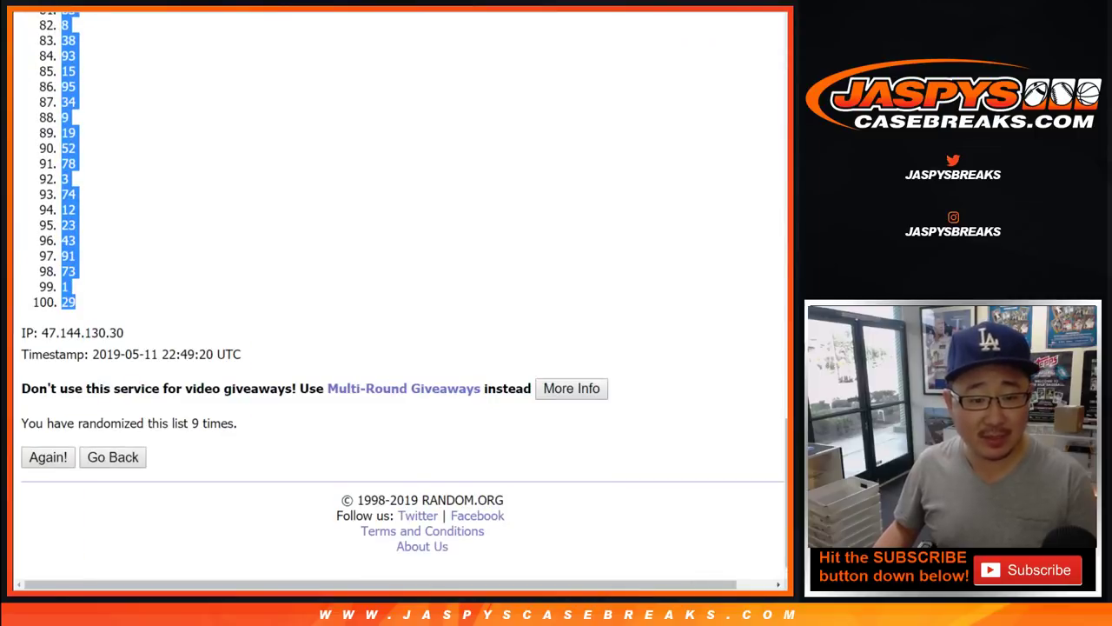
key(ctrl+c)
key(ctrl+Tab)
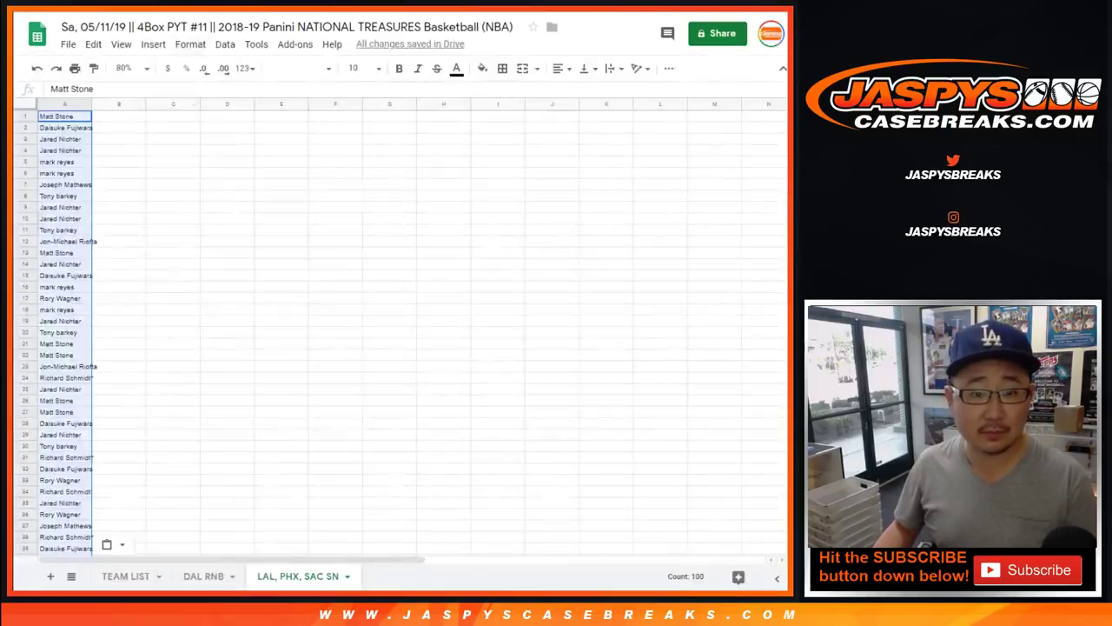
click(119, 116)
right_click(130, 119)
click(149, 174)
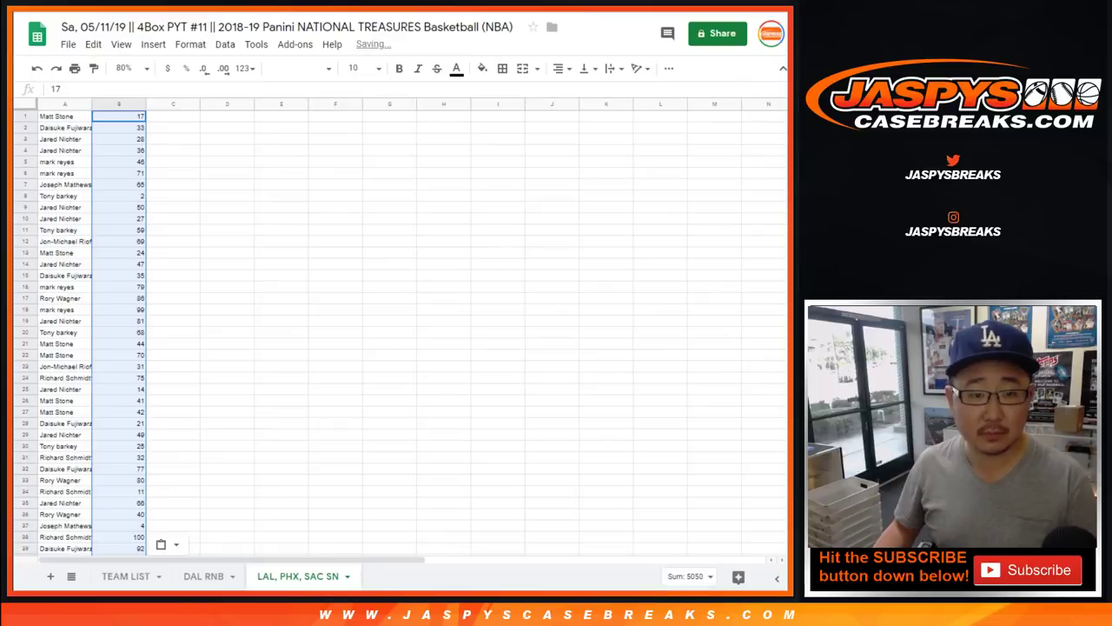
Format the whole sheet in Helvetica Neue at size 18 and fit the name column's width to its contents
key(ctrl+a)
click(300, 68)
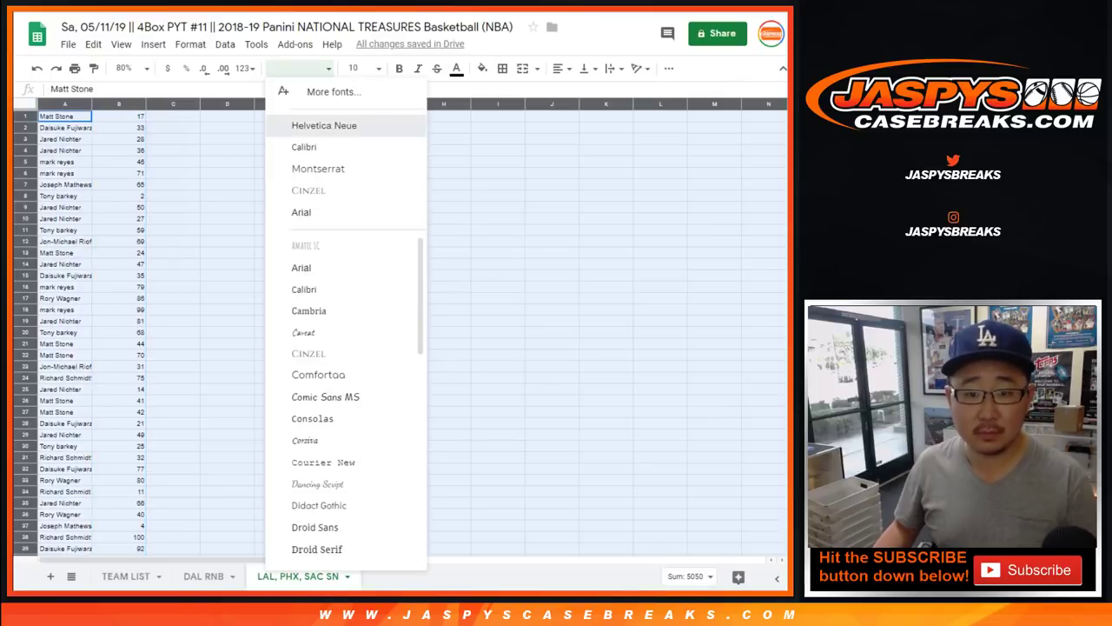
click(324, 125)
click(360, 68)
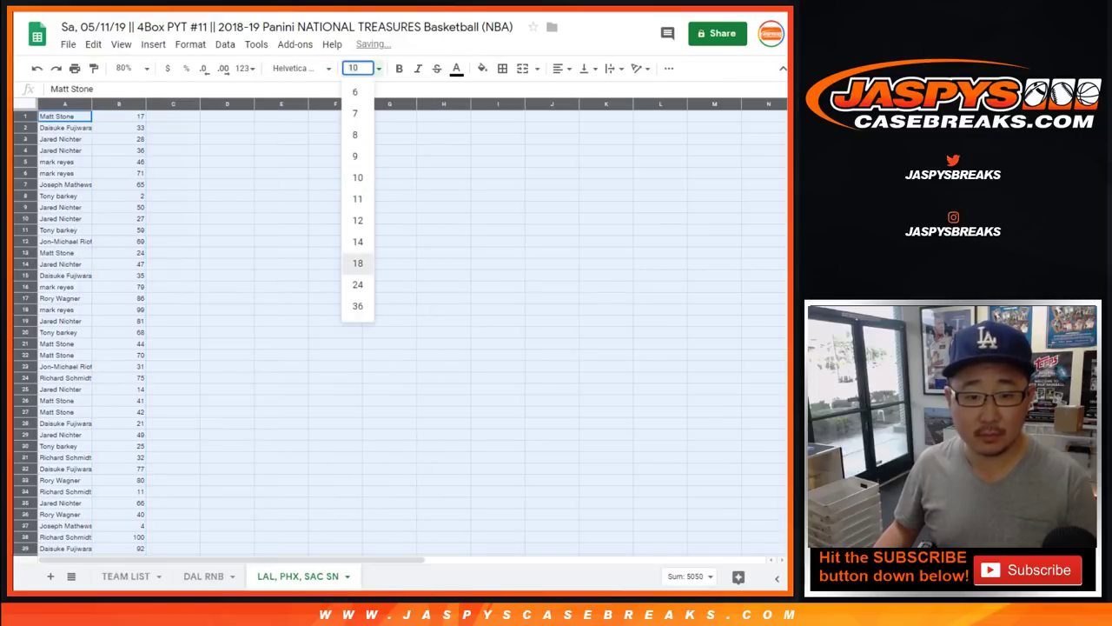
click(357, 262)
double_click(91, 104)
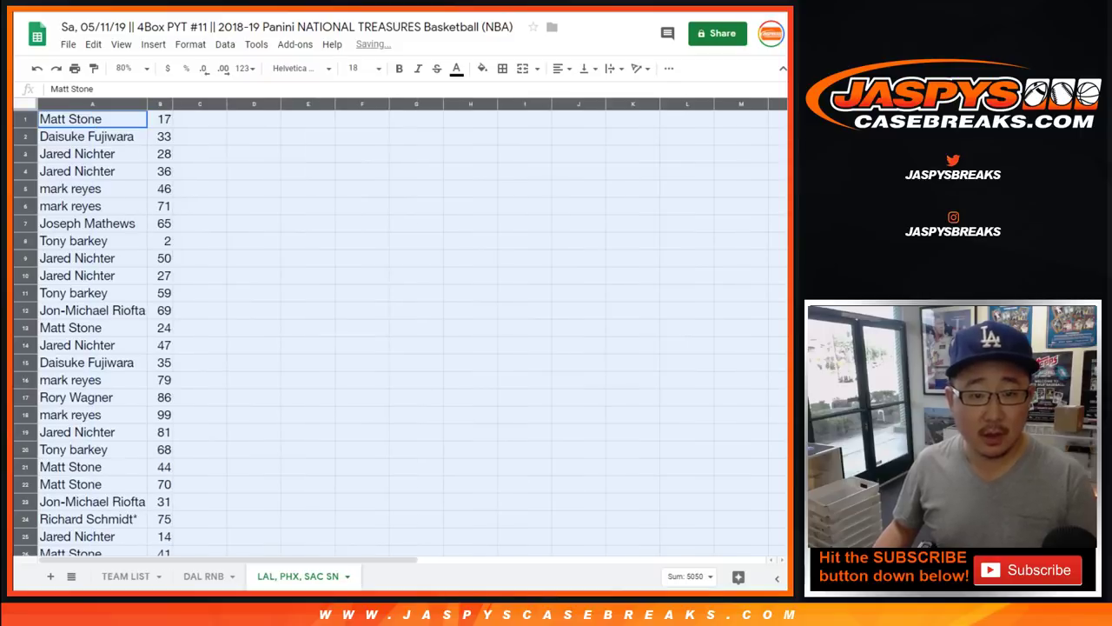
Look through all the names and their assigned numbers down to row 100
click(200, 119)
scroll(400, 331, down, 10)
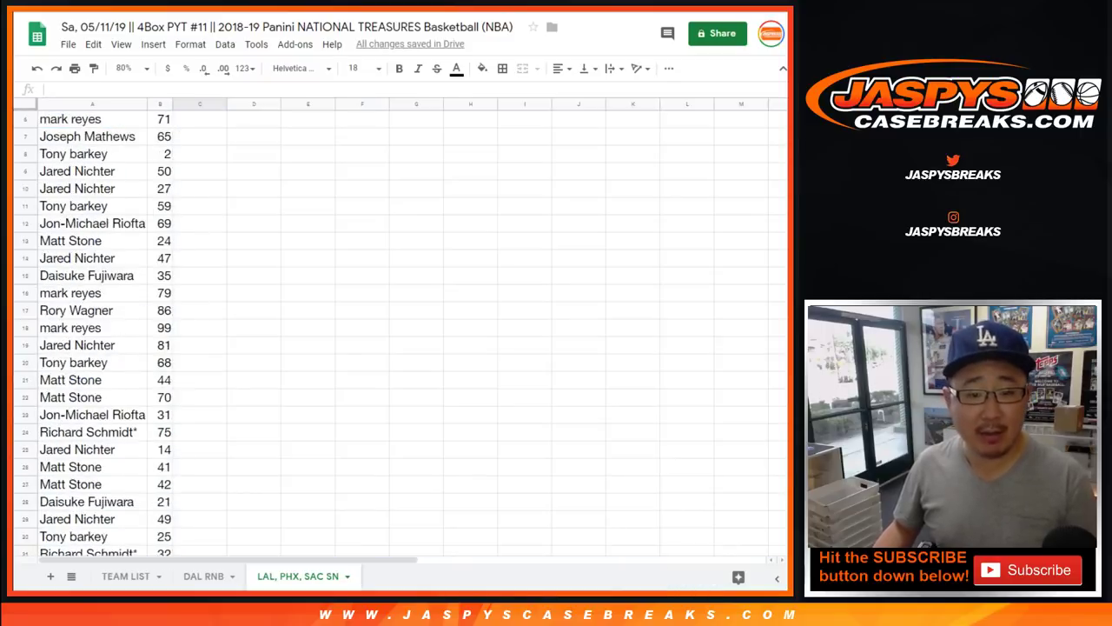
scroll(400, 331, down, 12)
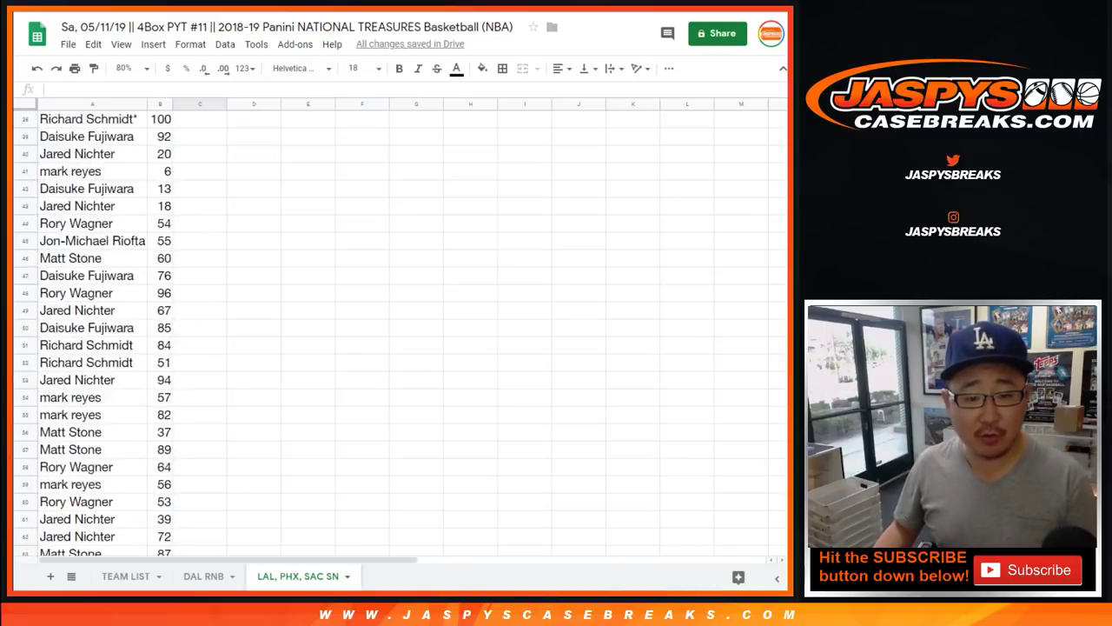
scroll(400, 330, down, 7)
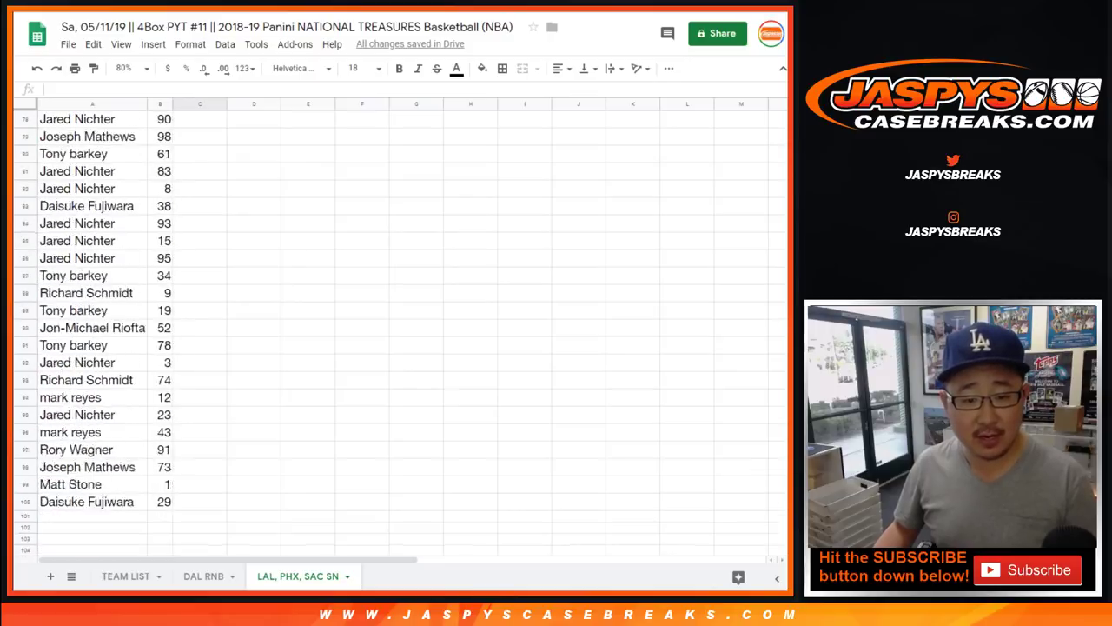
scroll(400, 330, up, 12)
scroll(400, 330, up, 15)
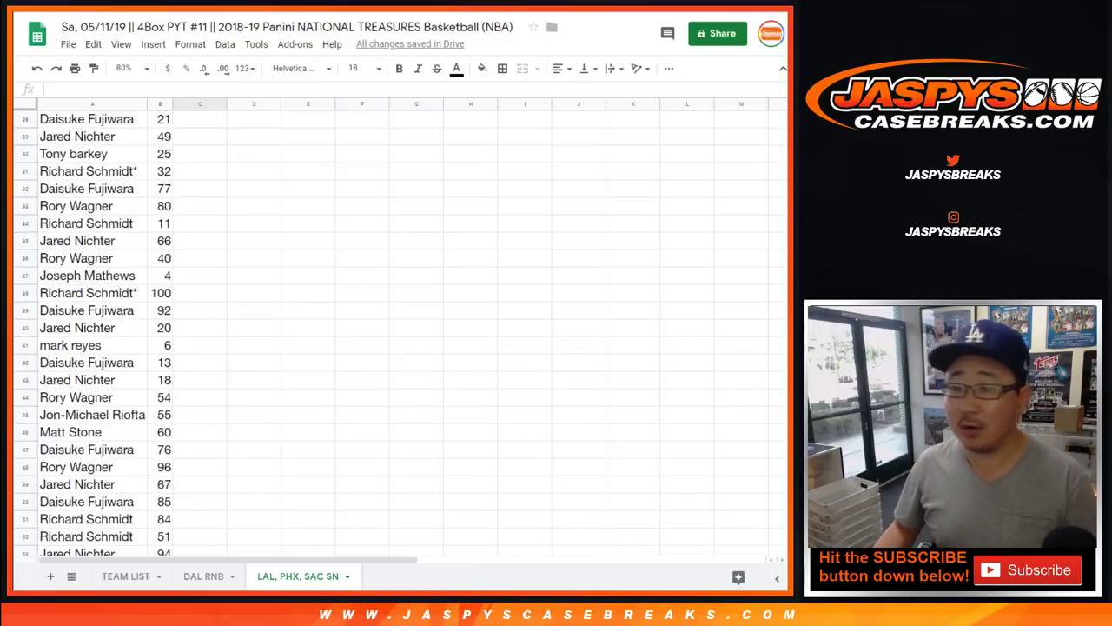
Sort the sheet by the name column from A to Z
click(92, 104)
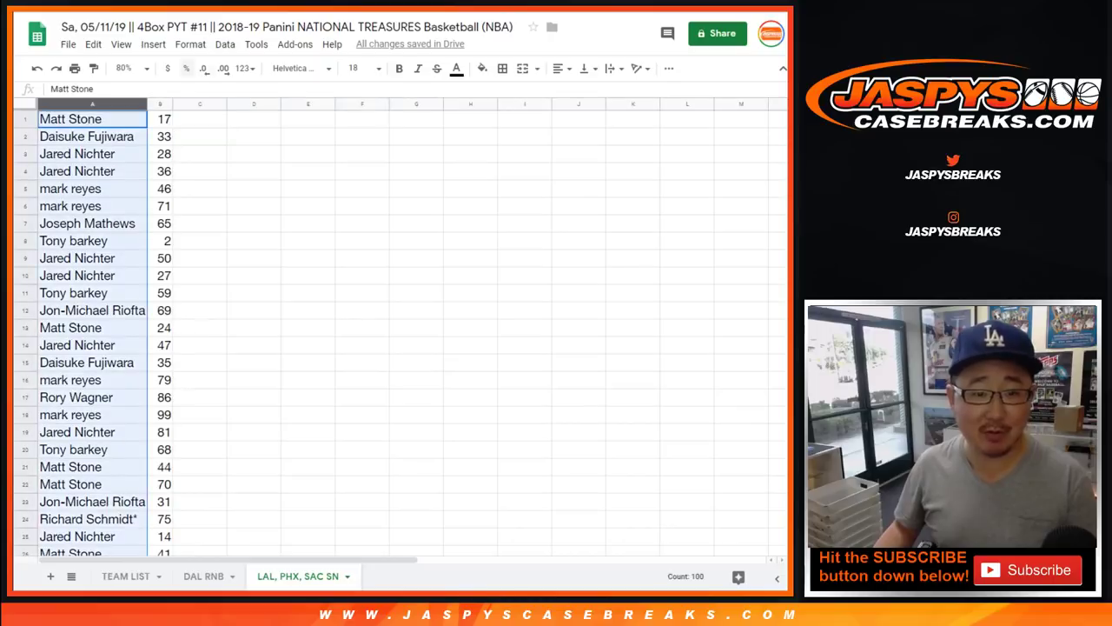
click(226, 43)
click(286, 67)
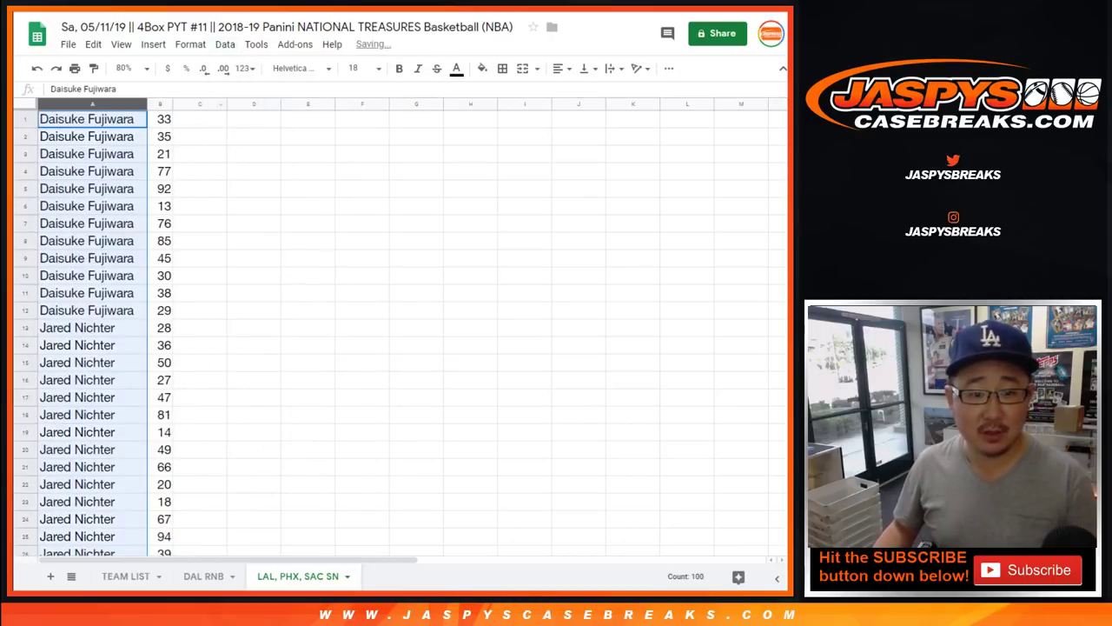
Highlight each participant's block of names and assigned numbers in turn through rows 1 to 40 to read them
click(92, 119)
shift+click(162, 310)
scroll(162, 310, down, 5)
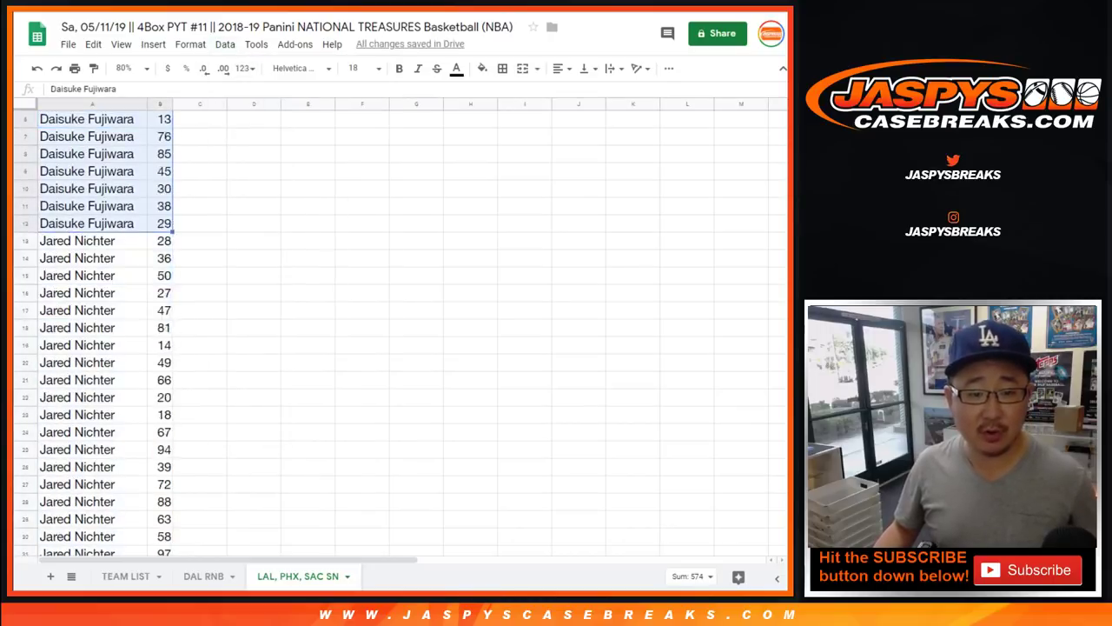
scroll(162, 311, up, 1)
click(92, 154)
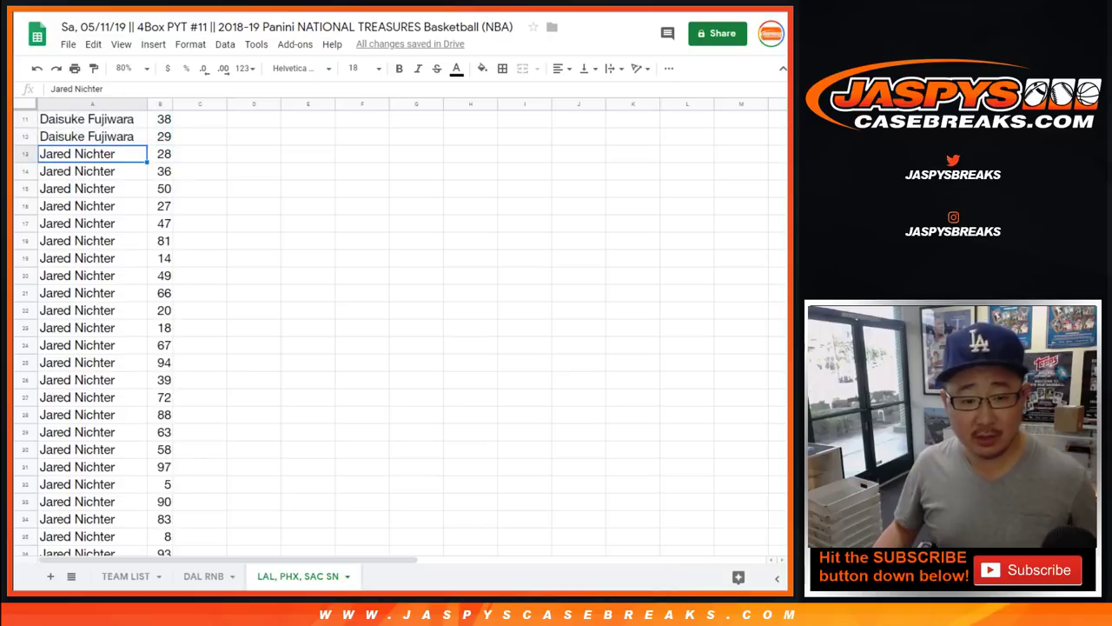
shift+click(161, 519)
scroll(162, 518, down, 5)
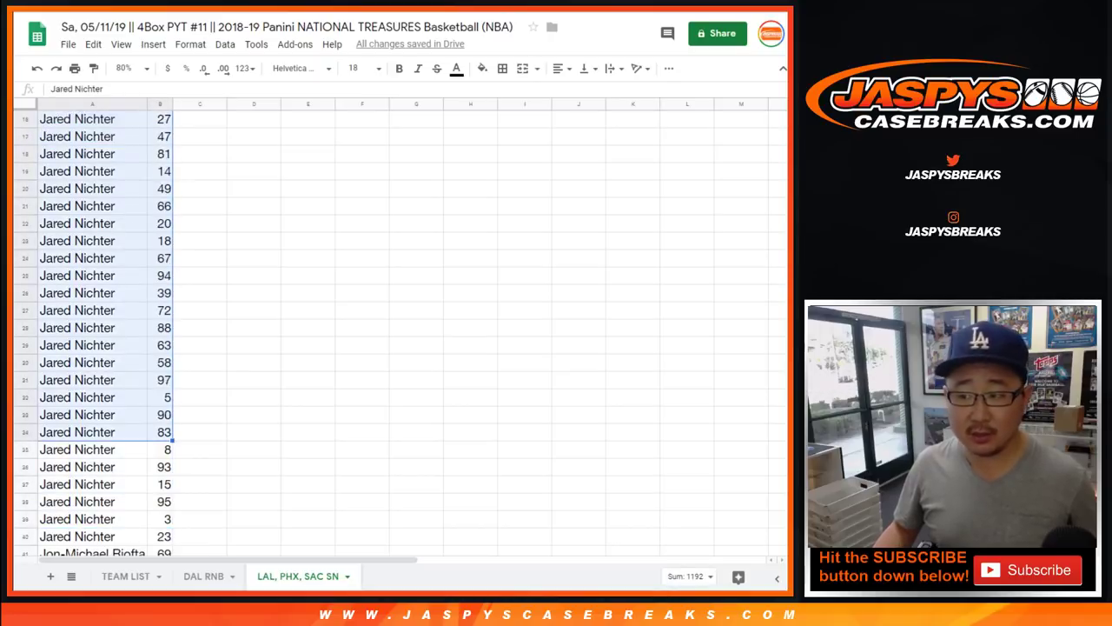
scroll(400, 330, down, 1)
click(87, 275)
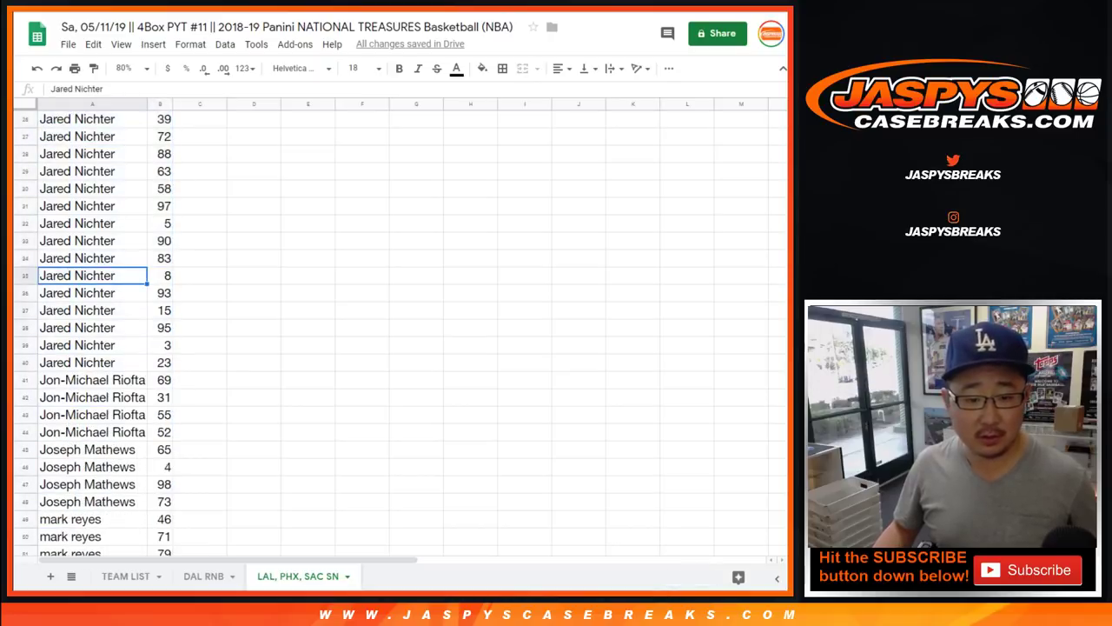
shift+click(164, 363)
scroll(163, 363, down, 3)
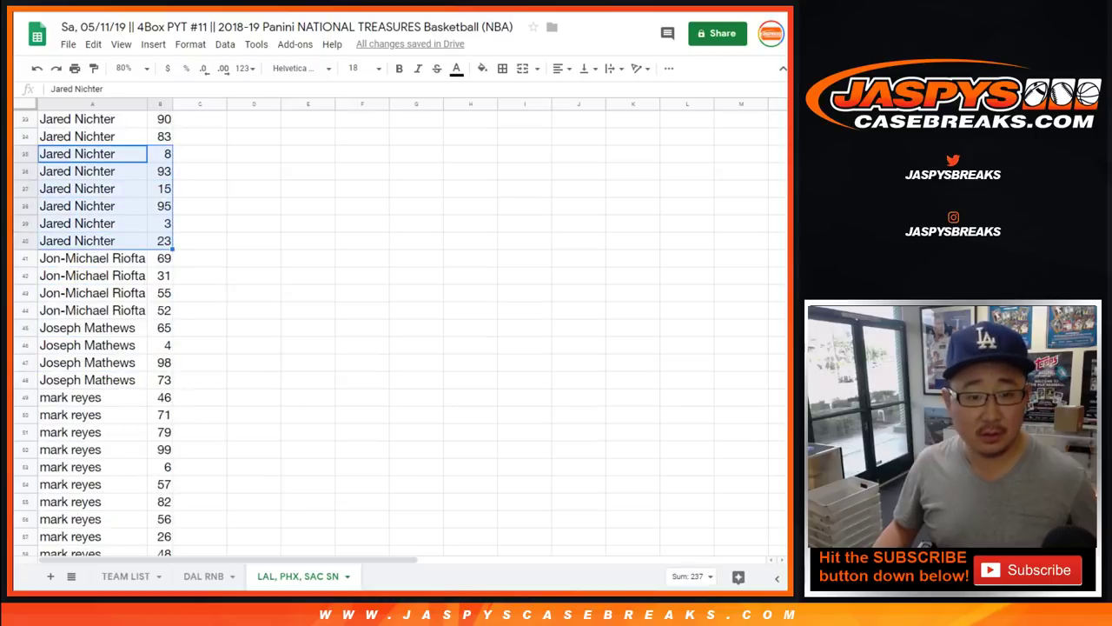
Continue reviewing the assigned numbers participant by participant, highlighting each block in rows 41 to 72
click(92, 258)
shift+click(163, 311)
scroll(399, 331, down, 2)
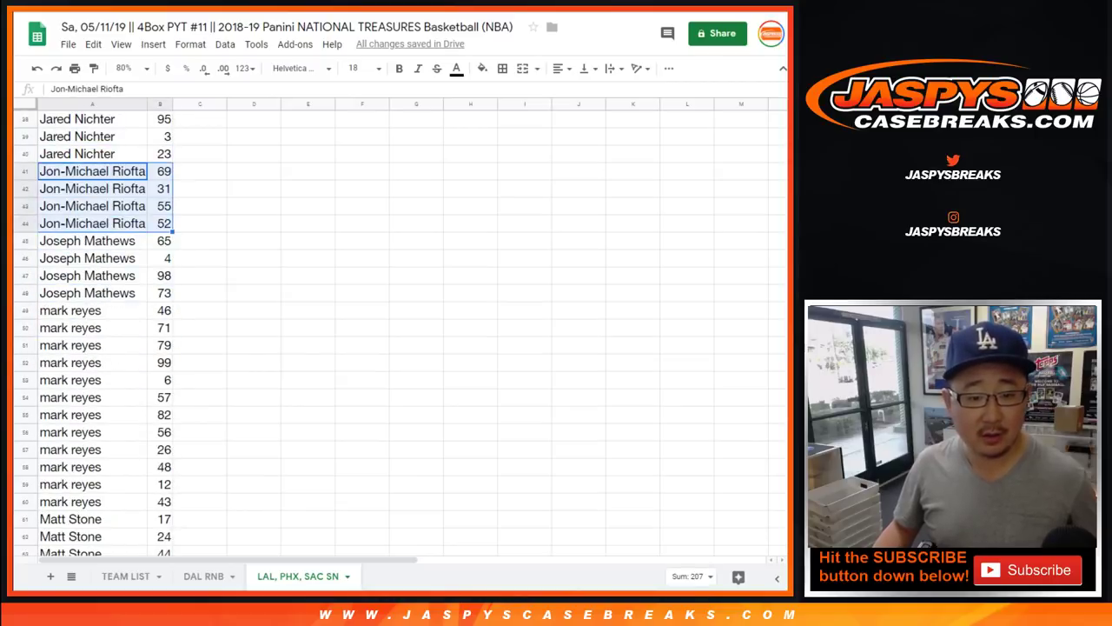
click(87, 241)
shift+click(163, 292)
scroll(400, 330, down, 2)
click(87, 223)
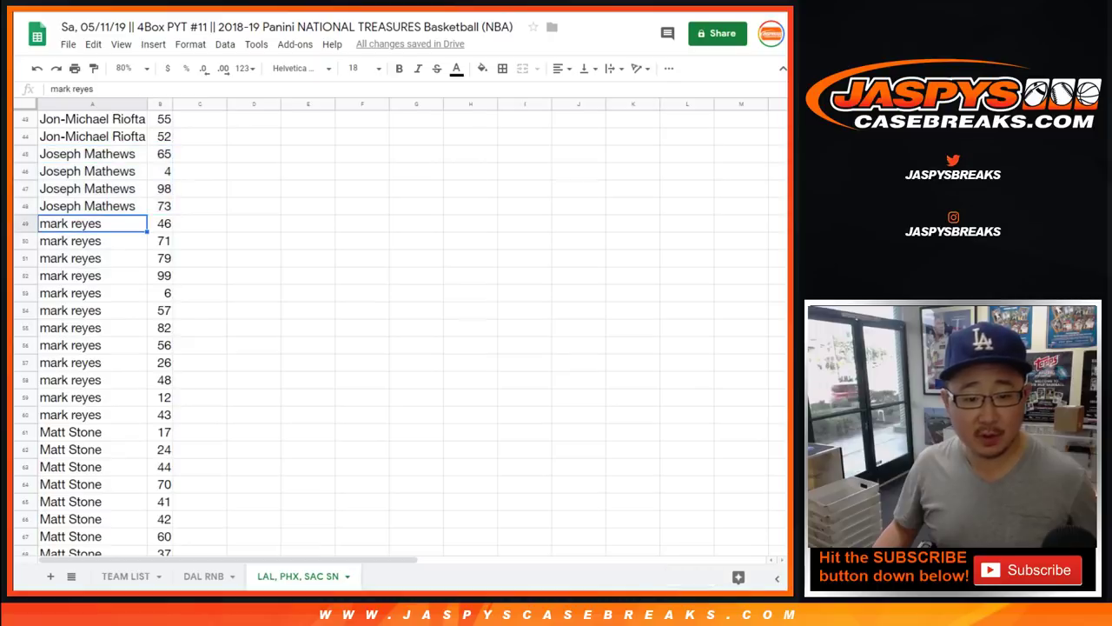
shift+click(163, 414)
scroll(399, 330, down, 2)
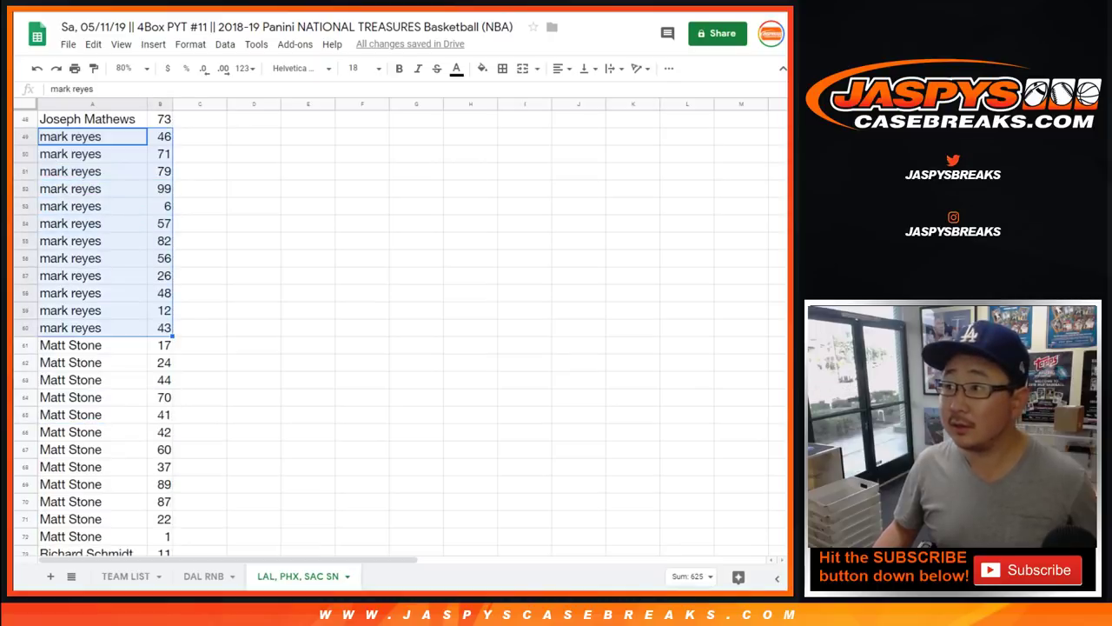
scroll(400, 330, down, 3)
click(87, 224)
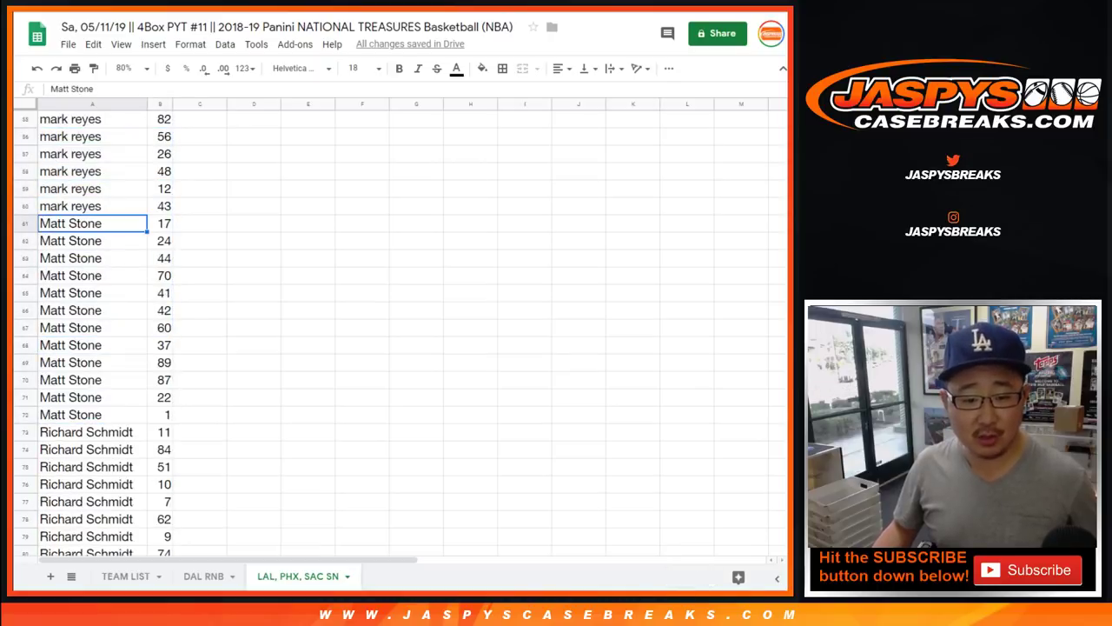
shift+click(163, 415)
scroll(399, 330, down, 2)
scroll(399, 331, down, 2)
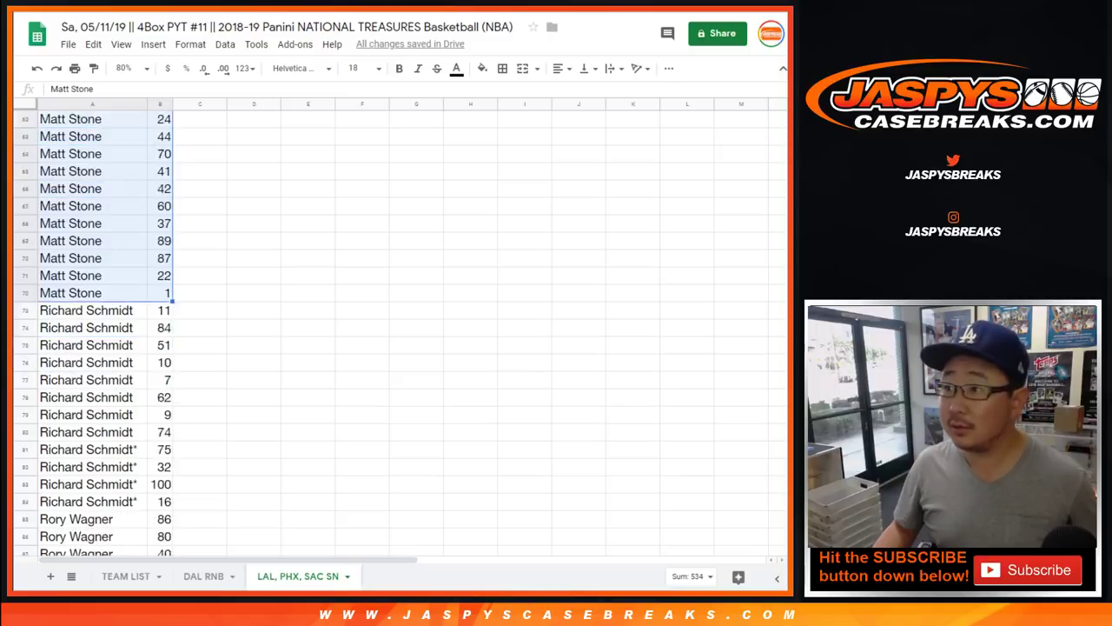
Review the remaining participants' blocks in rows 73 to 100, then return to the top and clear the selection
click(87, 258)
shift+click(164, 450)
scroll(400, 330, down, 4)
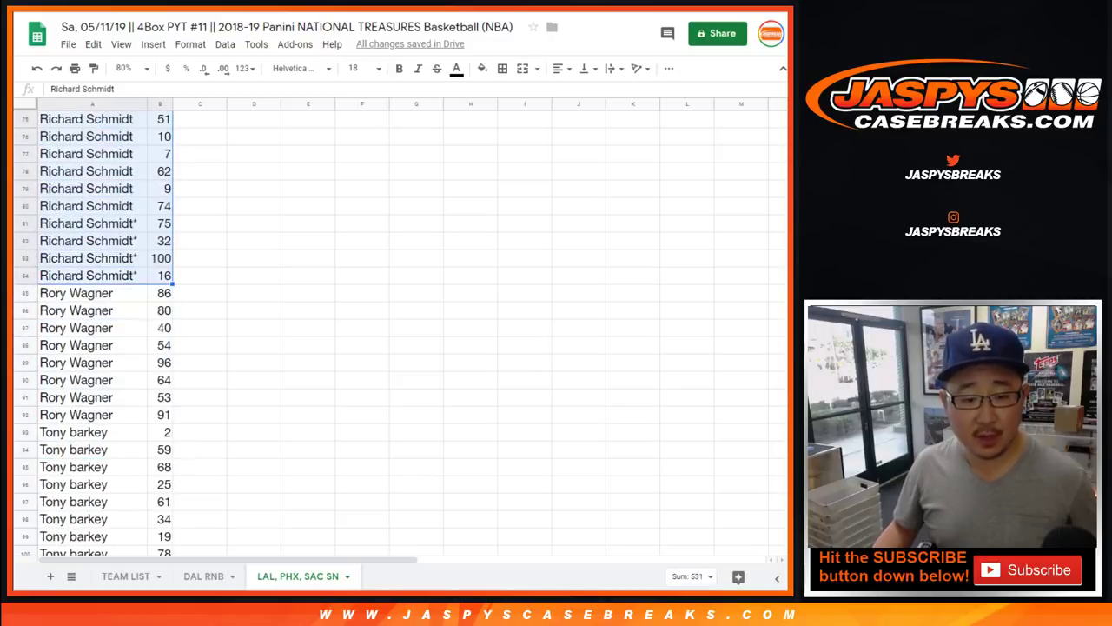
click(87, 293)
shift+click(164, 414)
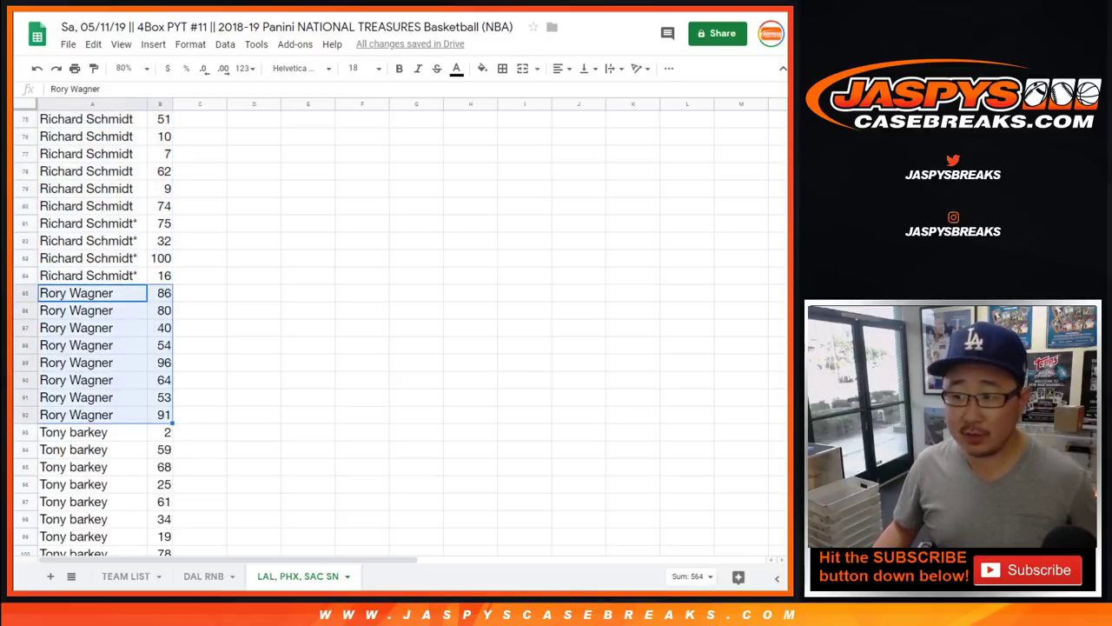
scroll(400, 331, down, 4)
click(87, 259)
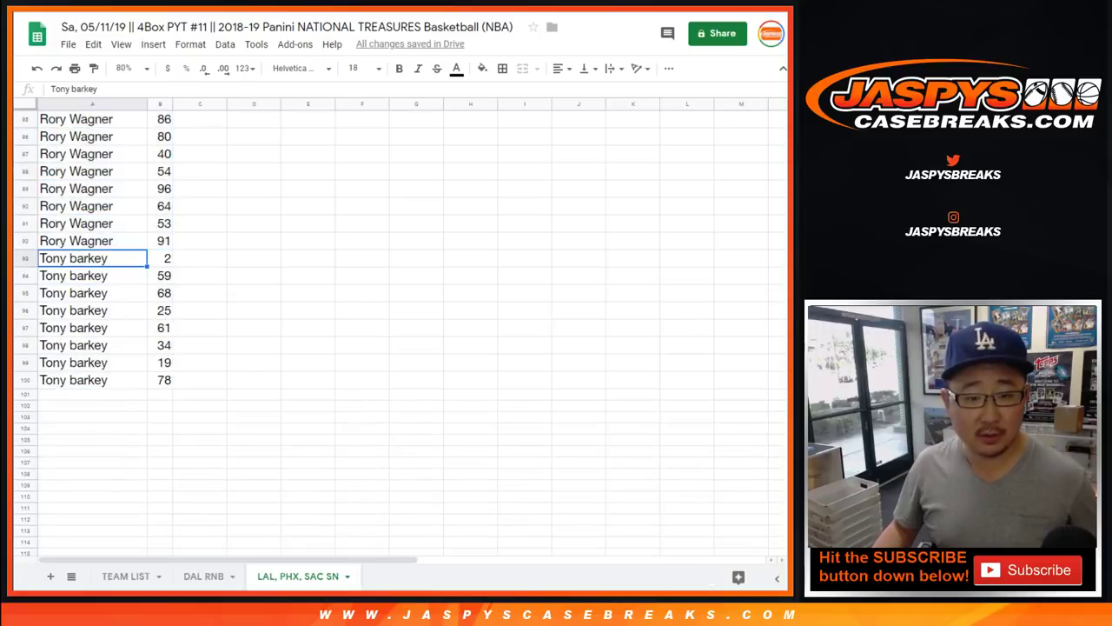
shift+click(163, 380)
scroll(400, 330, up, 2)
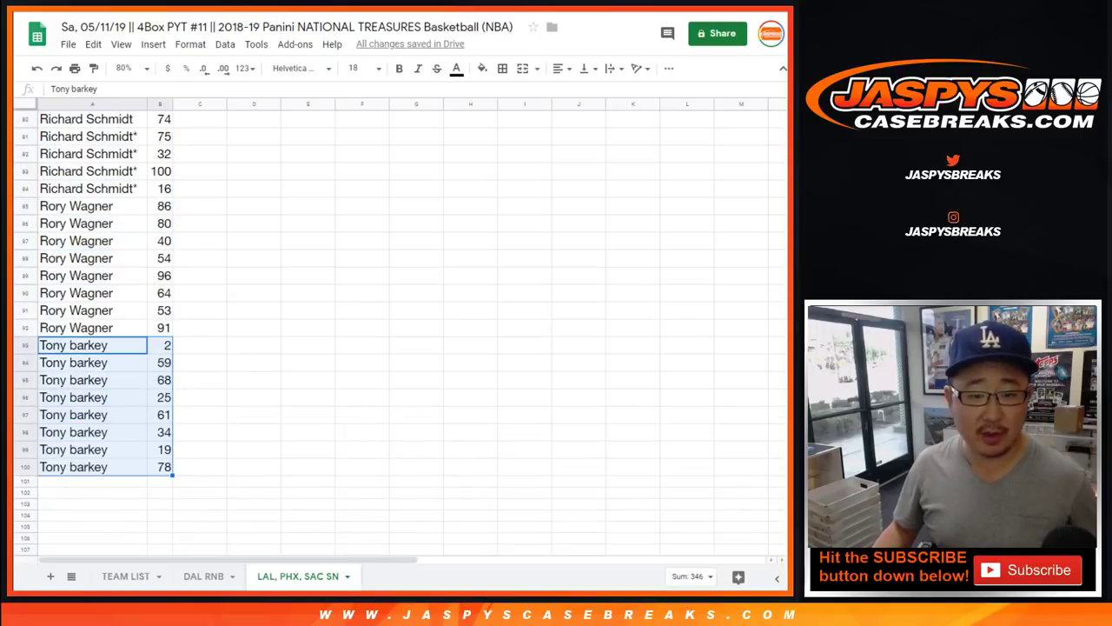
scroll(417, 223, up, 20)
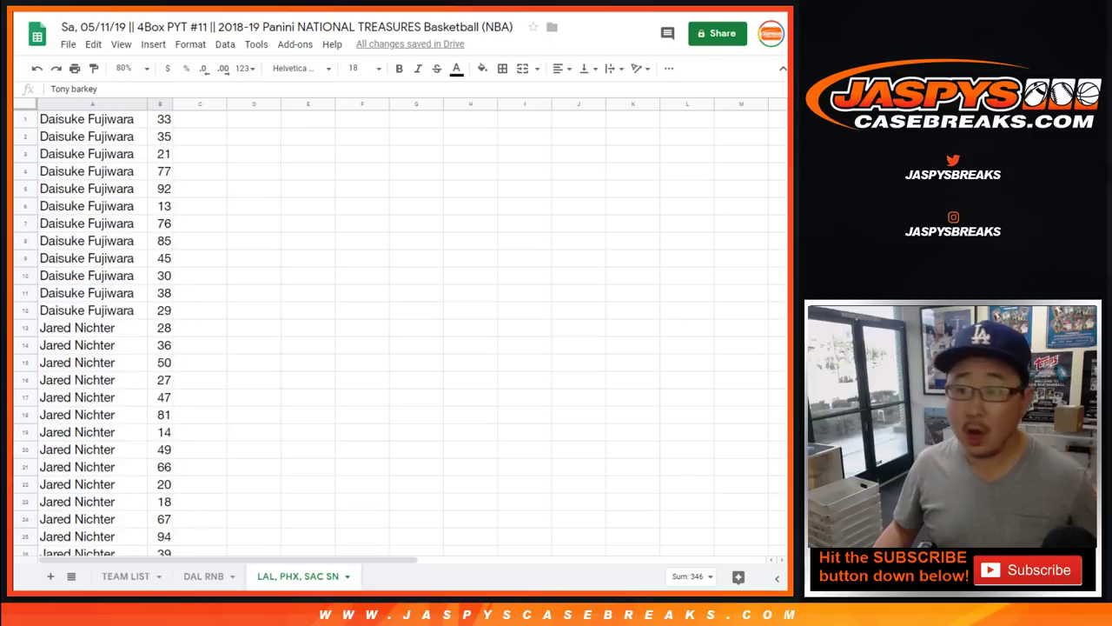
click(416, 224)
Turn on link sharing with view access for anyone with the link, copy the link and finish sharing
click(718, 33)
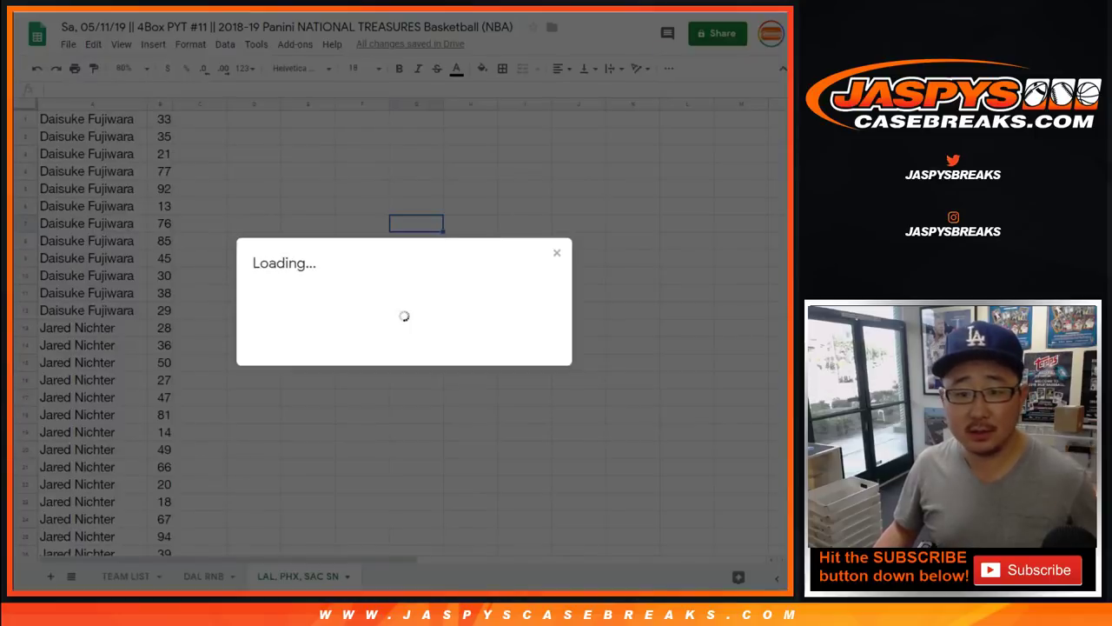
click(522, 238)
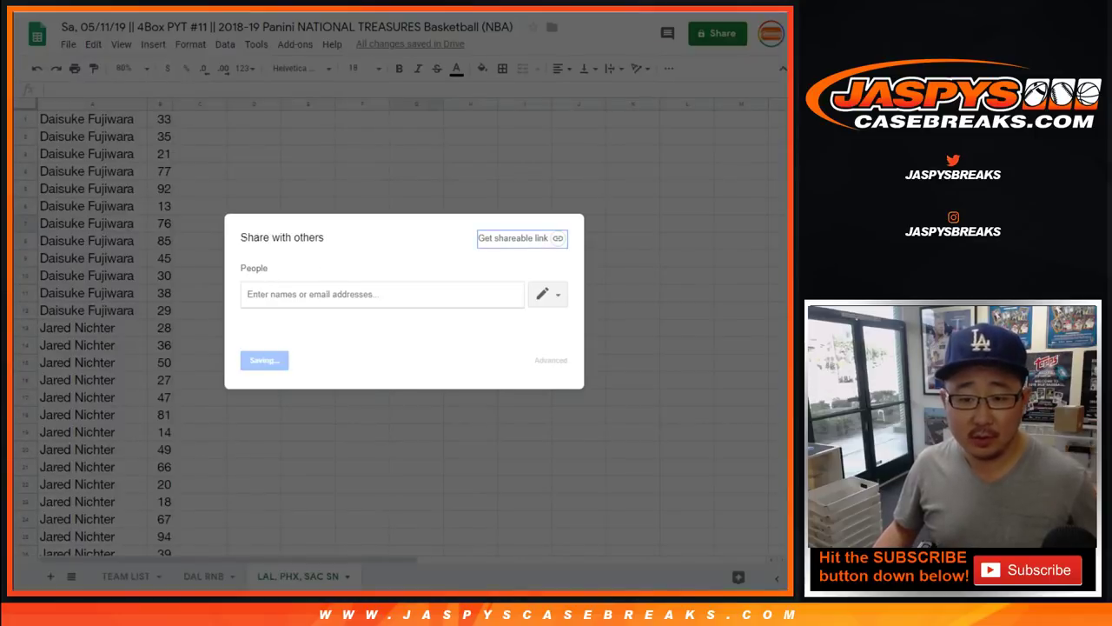
click(309, 290)
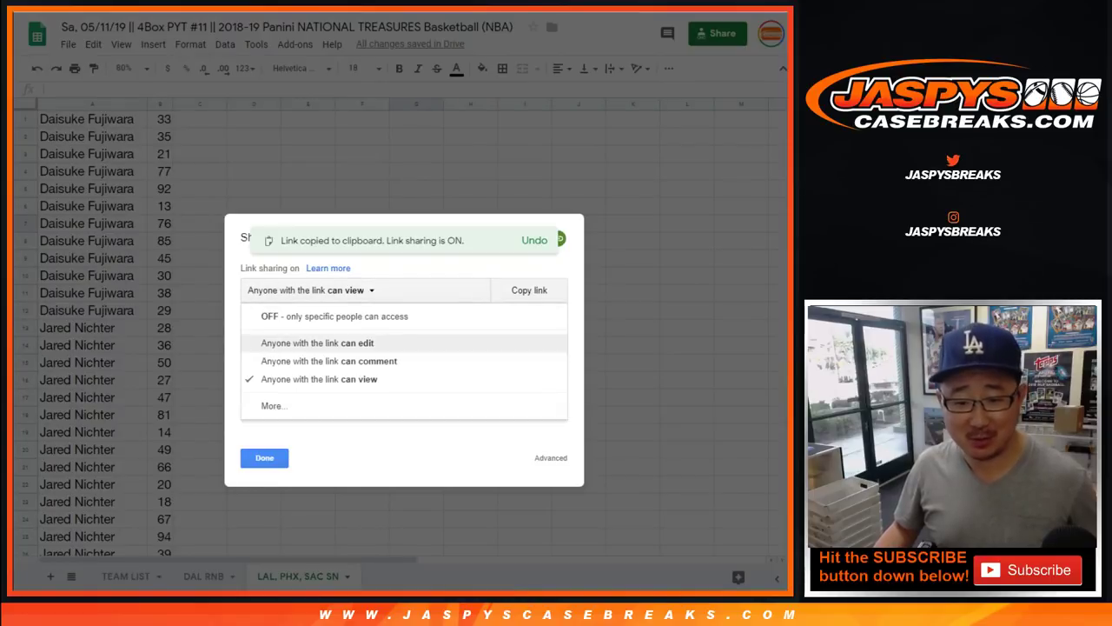
click(320, 380)
click(529, 291)
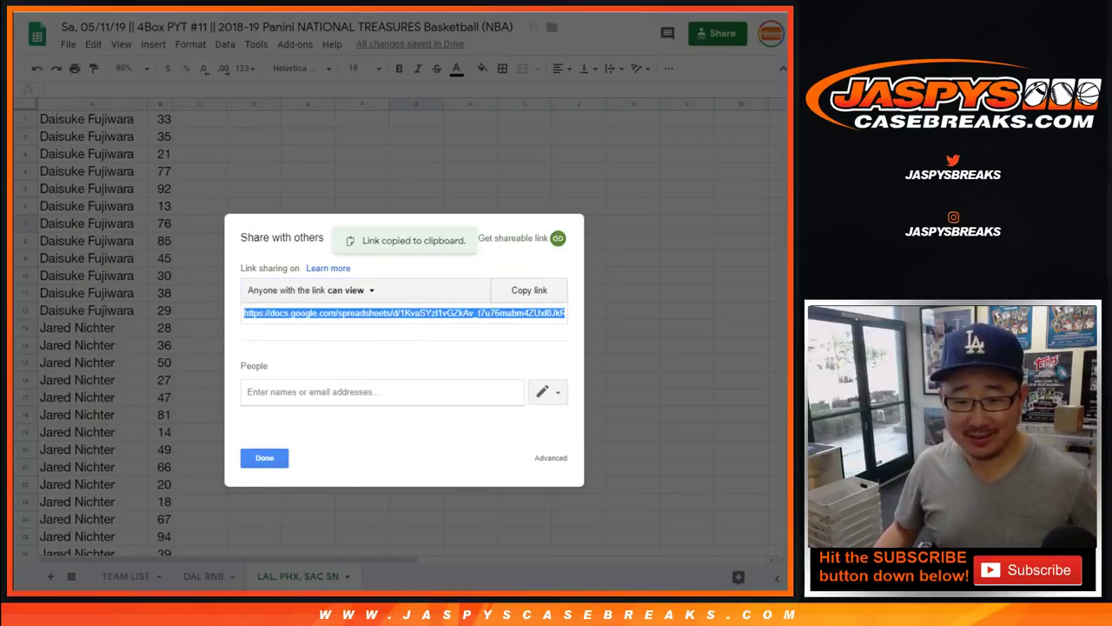
key(alt+Tab)
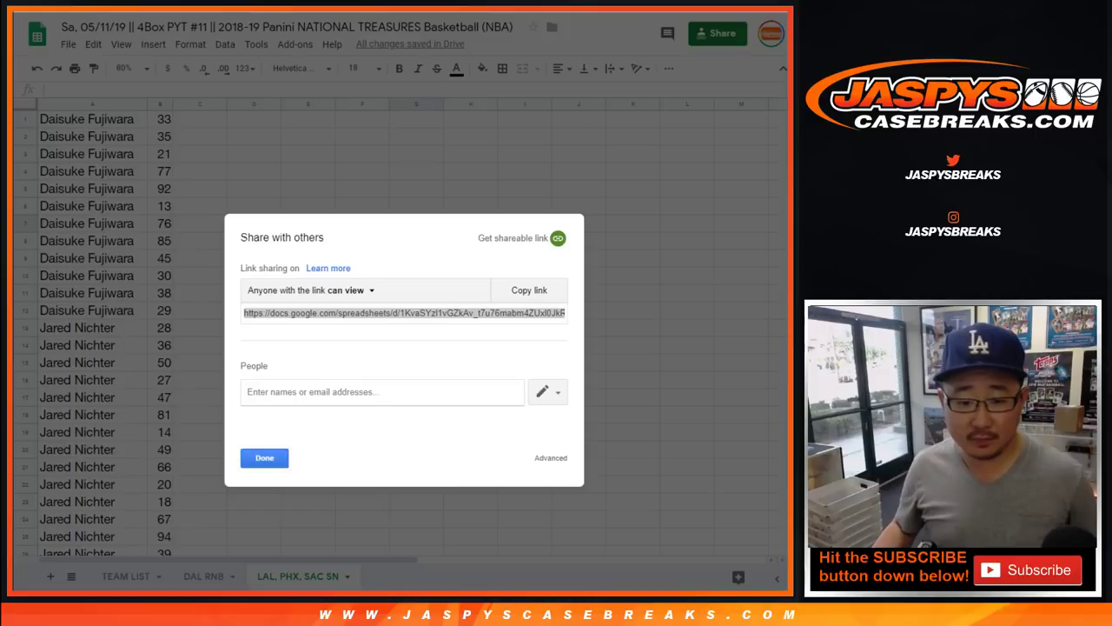
key(alt+Tab)
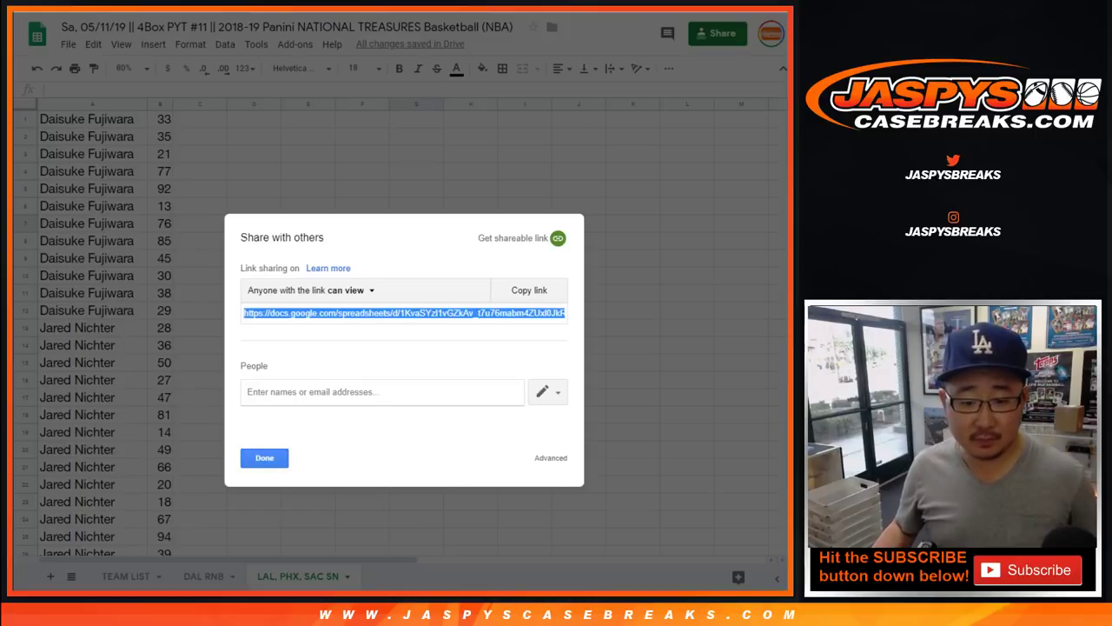
click(264, 458)
click(200, 328)
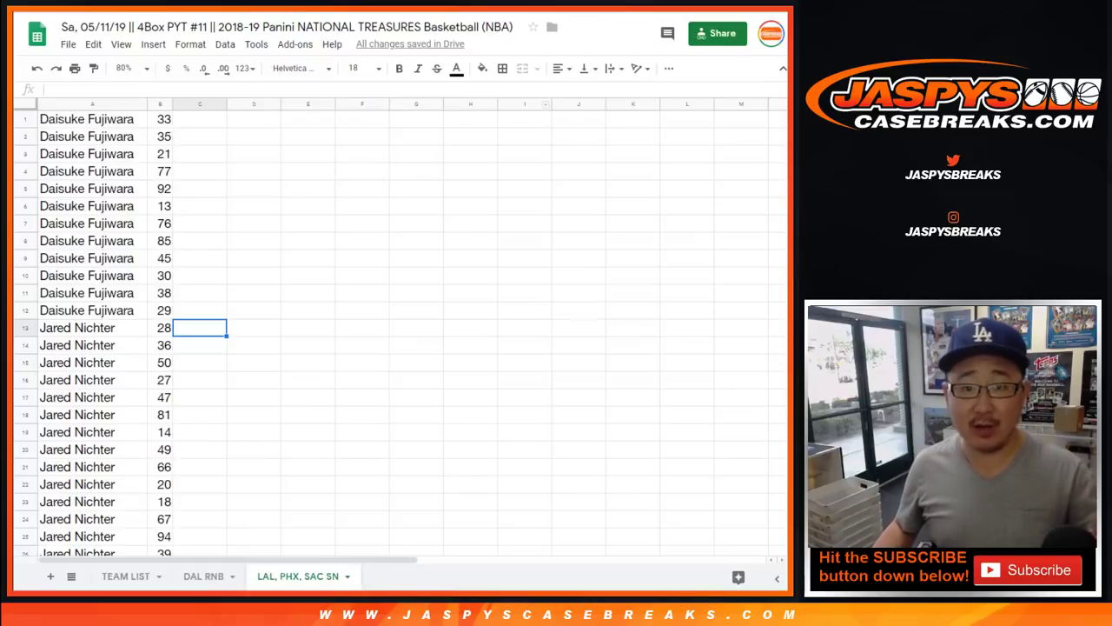
Switch to the PYT #11 Mavs number block product page and read how the ten Dallas spots work
key(ctrl+Tab)
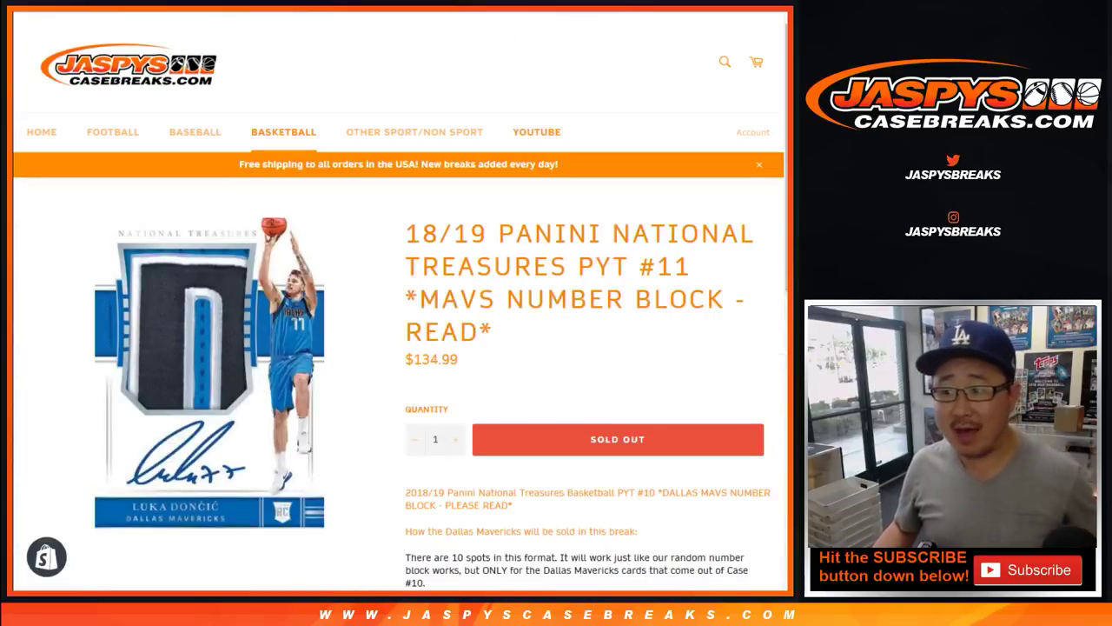
scroll(399, 348, down, 3)
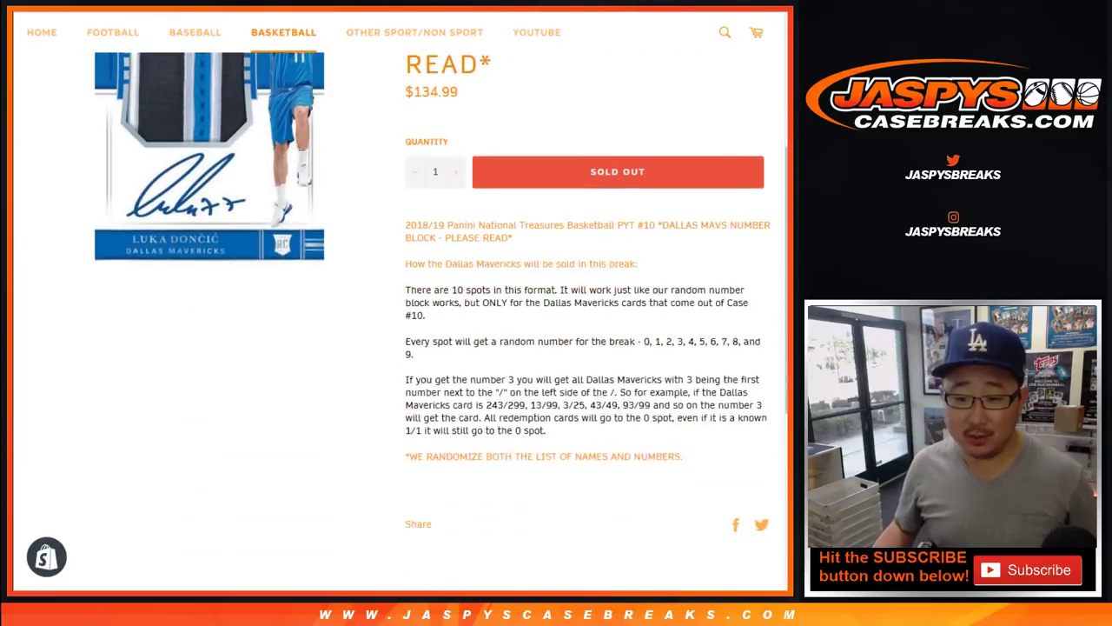
scroll(398, 348, up, 3)
Switch to RANDOM.ORG, check the ten-name list and the 0 to 9 number list, and roll two virtual dice
key(alt+Tab)
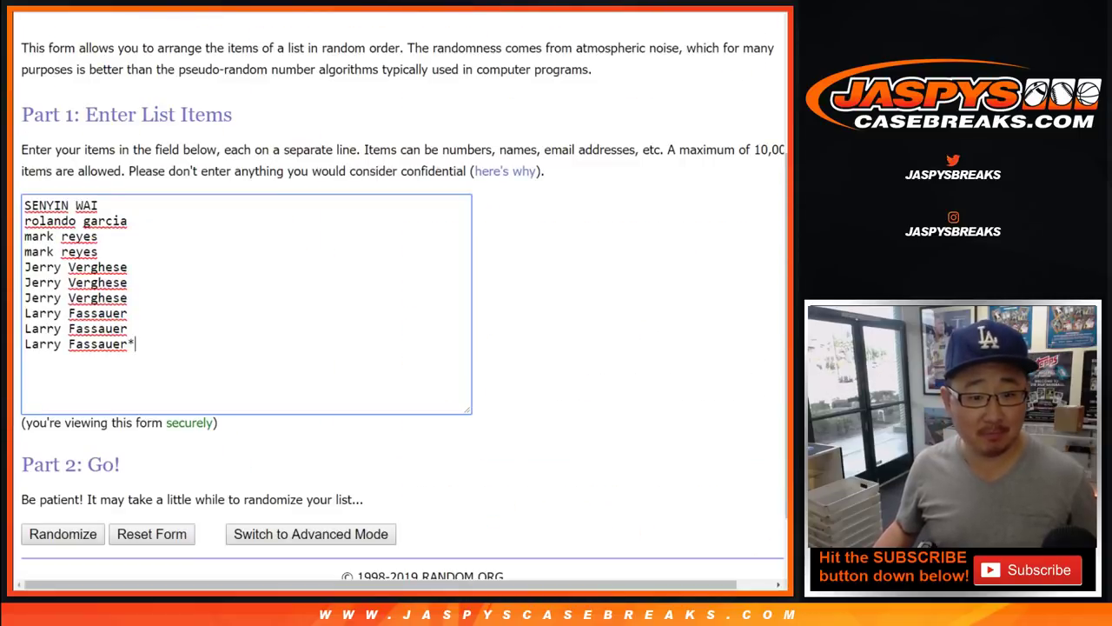
key(ctrl+Tab)
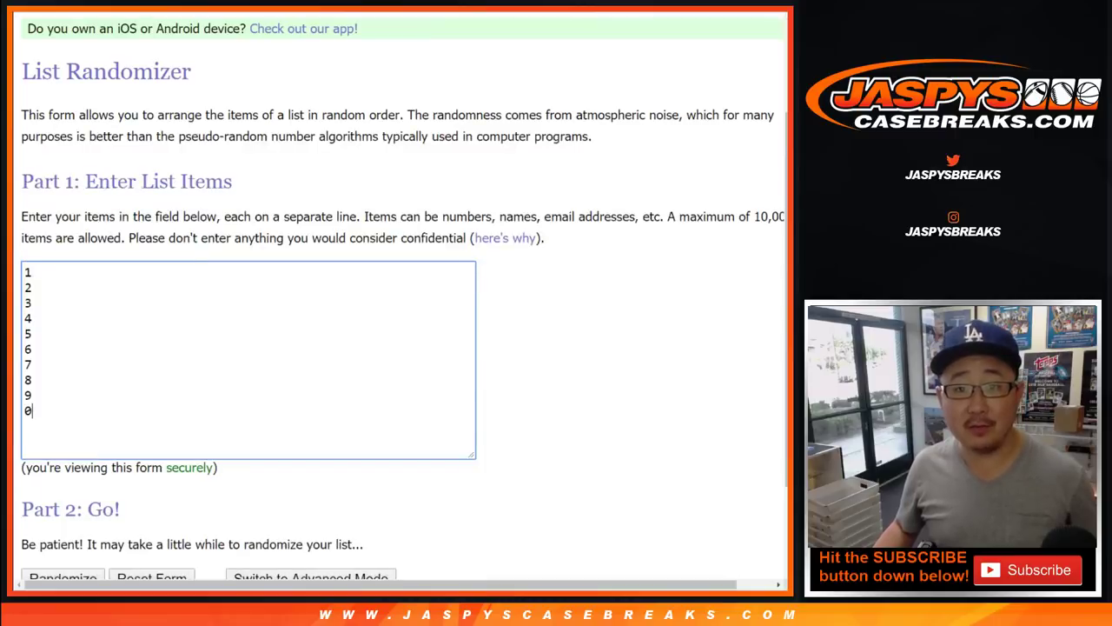
key(alt+Tab)
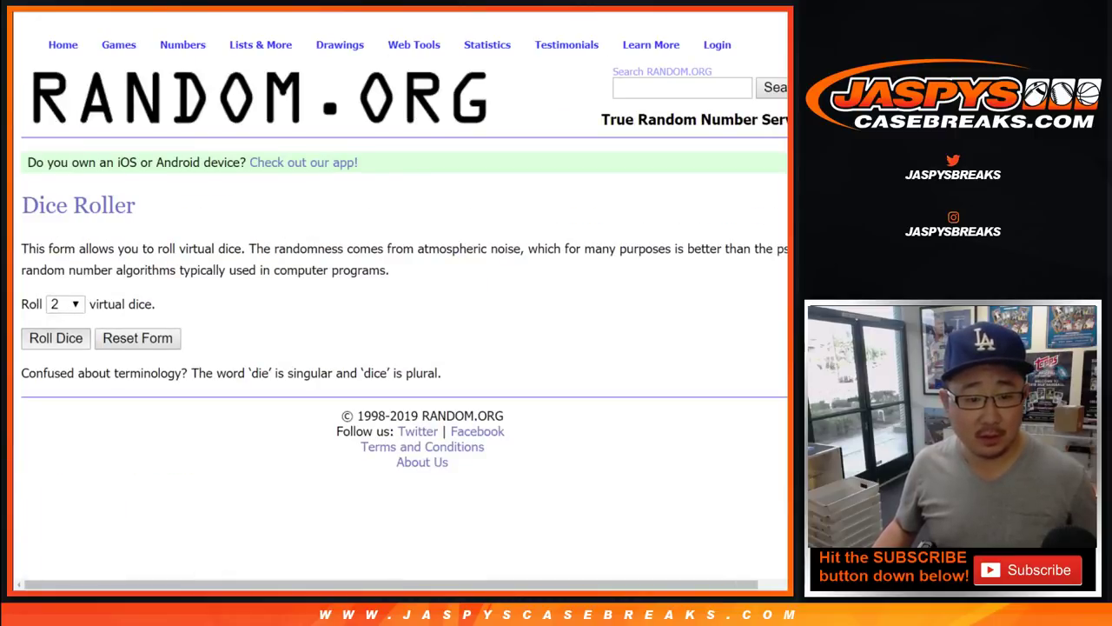
click(56, 338)
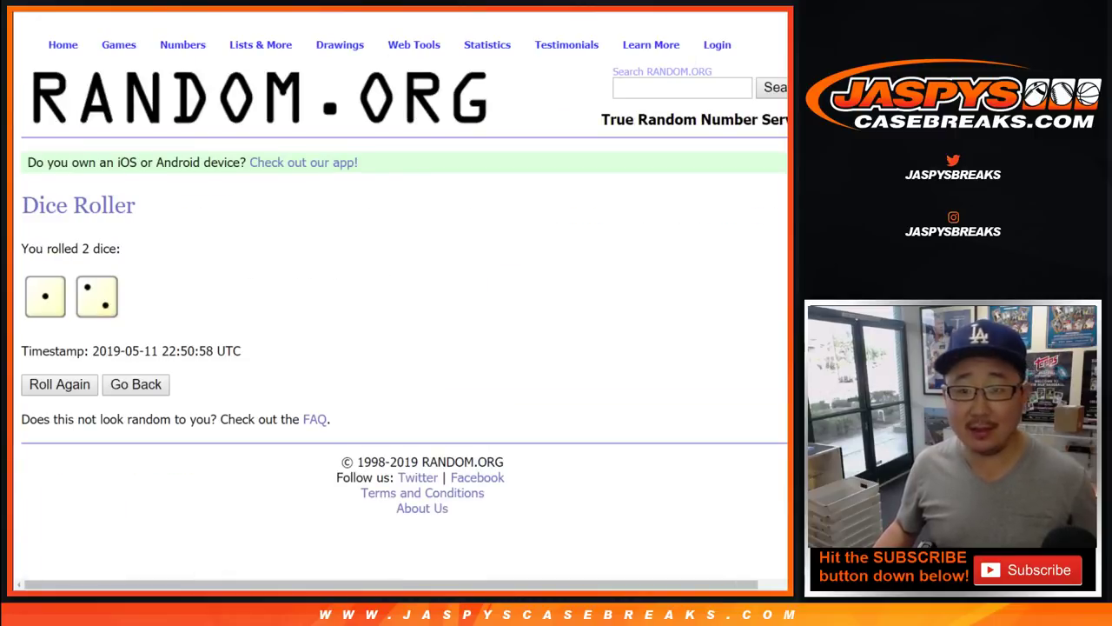
Randomize the list of ten Dallas participants three times in the List Randomizer
key(alt+Tab)
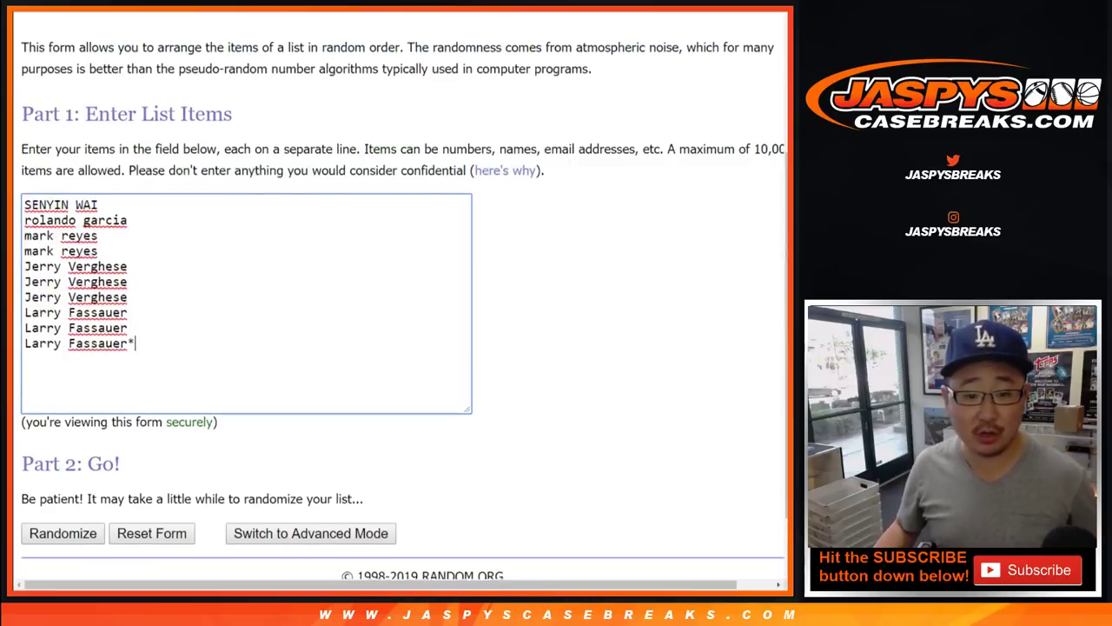
scroll(400, 304, down, 1)
click(62, 457)
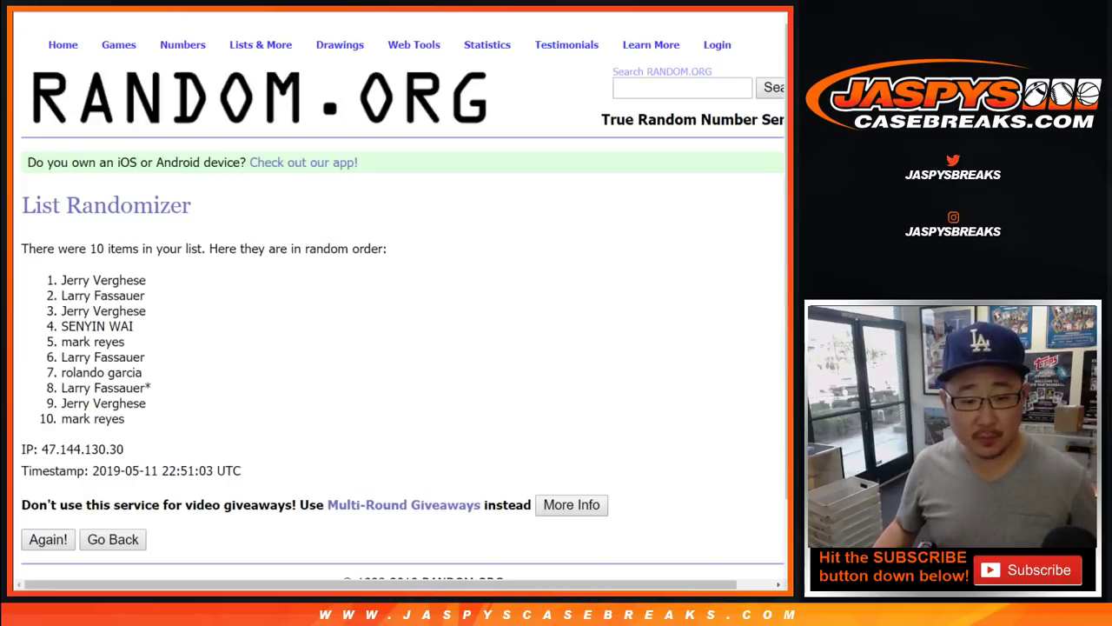
click(48, 539)
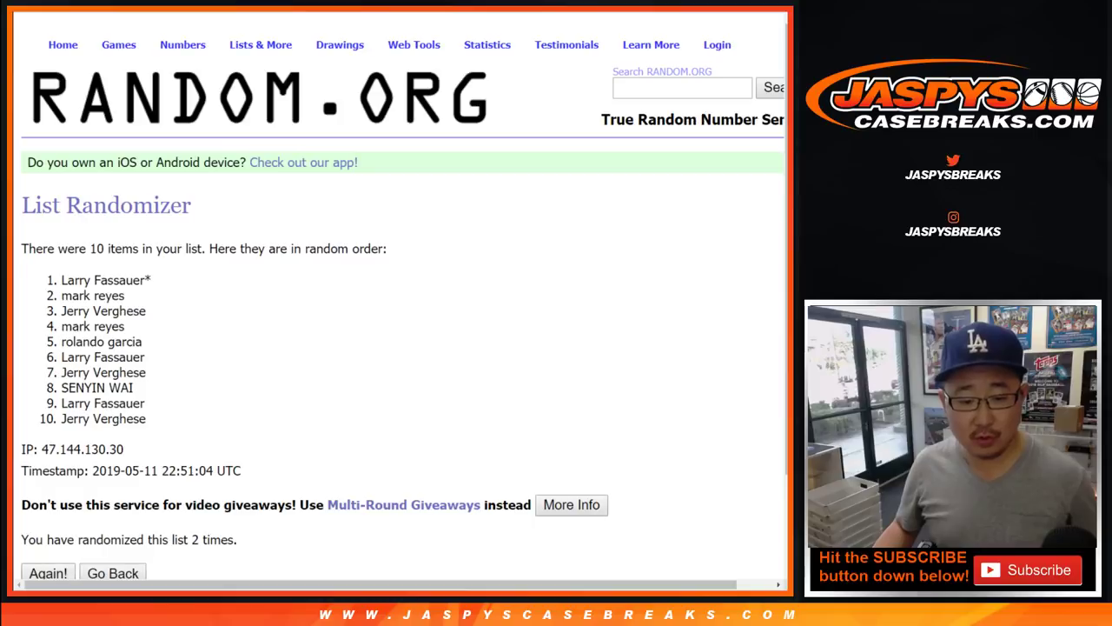
click(48, 573)
scroll(399, 348, down, 2)
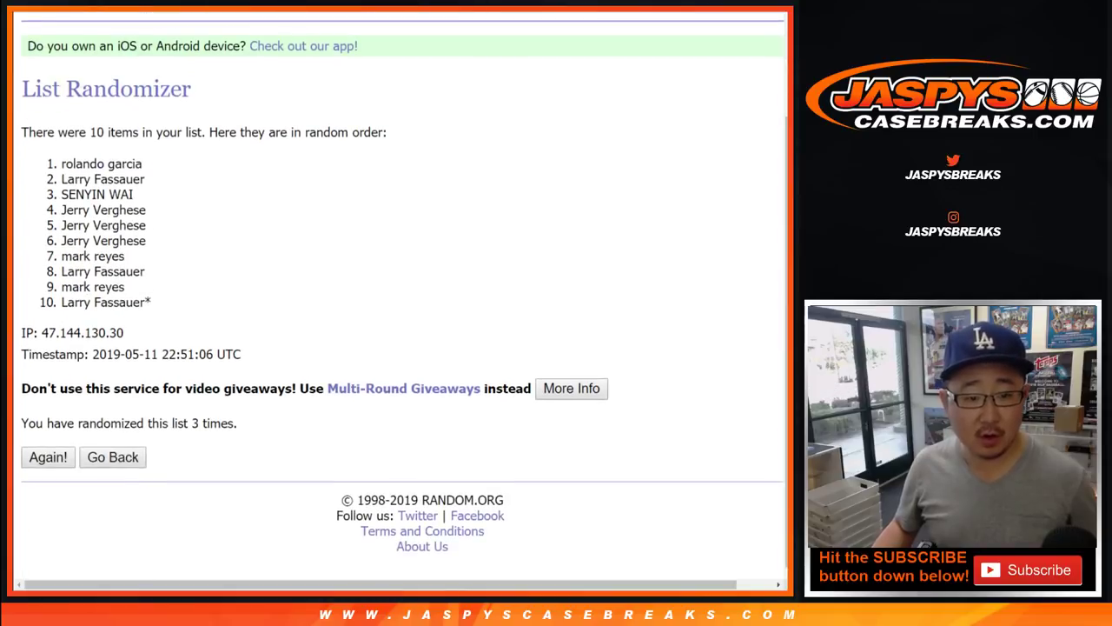
Copy the ten randomized names and paste them into the DAL RNB sheet of the Google Sheets spreadsheet, starting at A1
drag(60, 164, 152, 304)
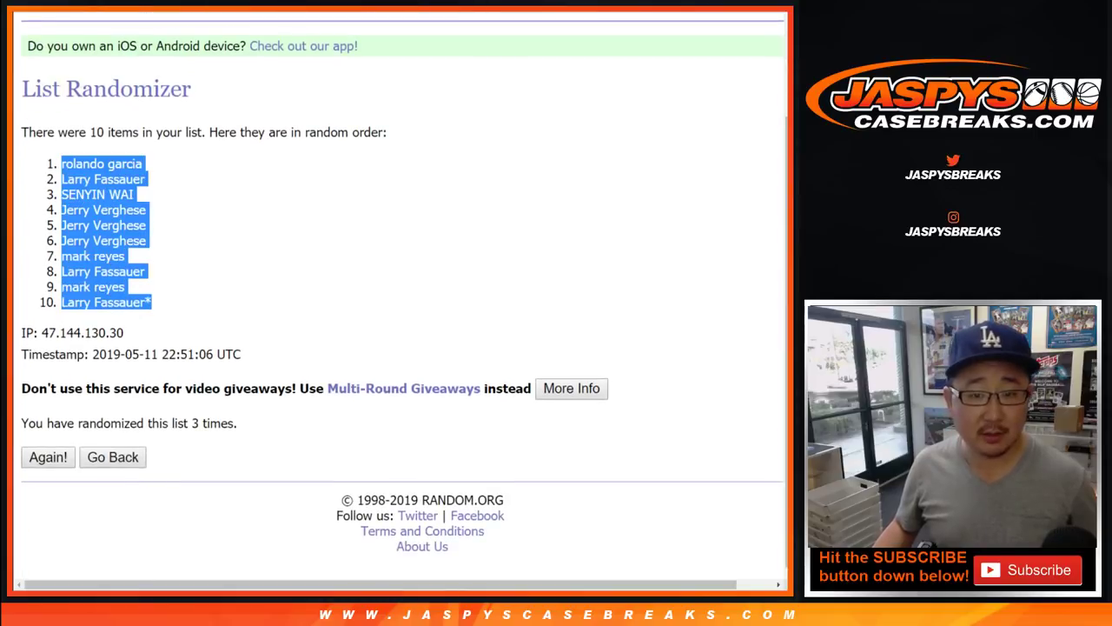
key(ctrl+Tab)
click(204, 576)
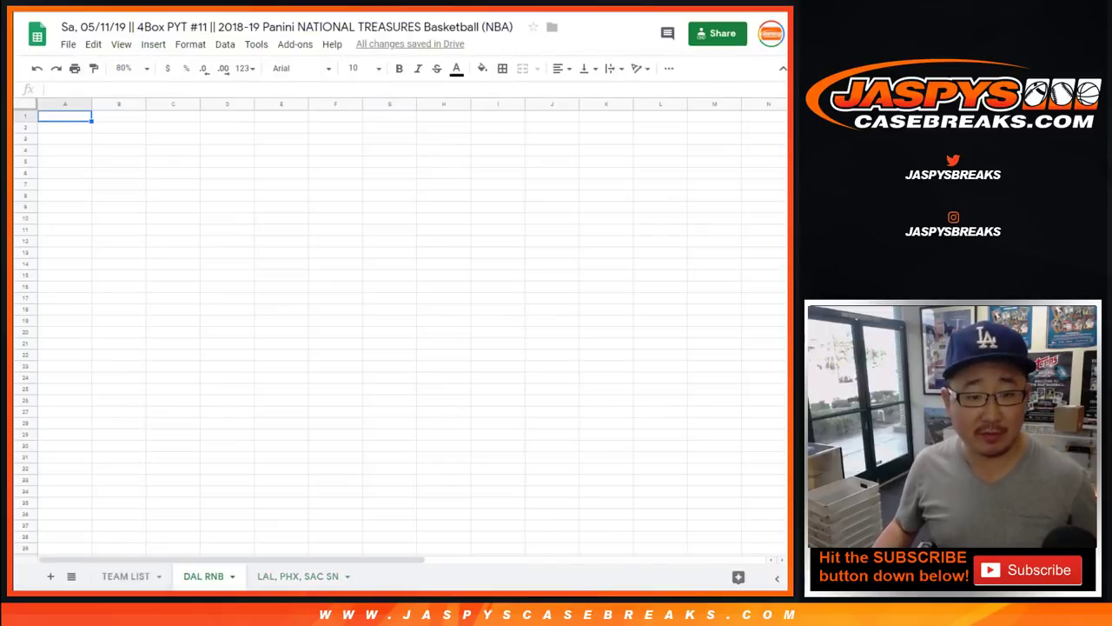
right_click(68, 116)
click(108, 169)
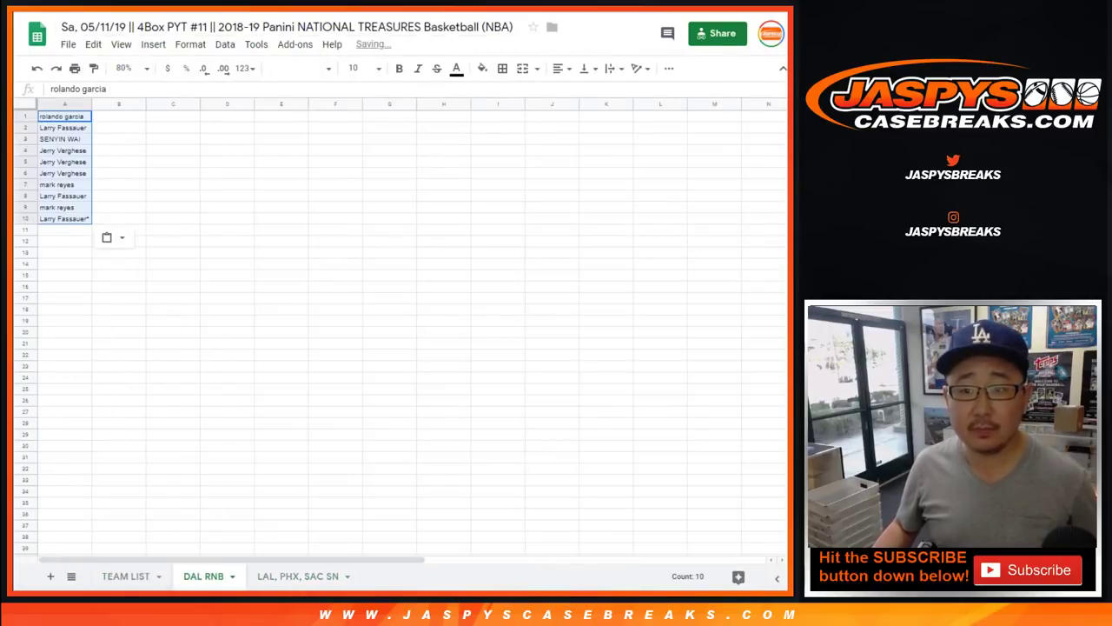
Switch to the RANDOM.ORG List Randomizer holding the numbers 0 to 9 and randomize that list three times
key(ctrl+Tab)
key(ctrl+Tab)
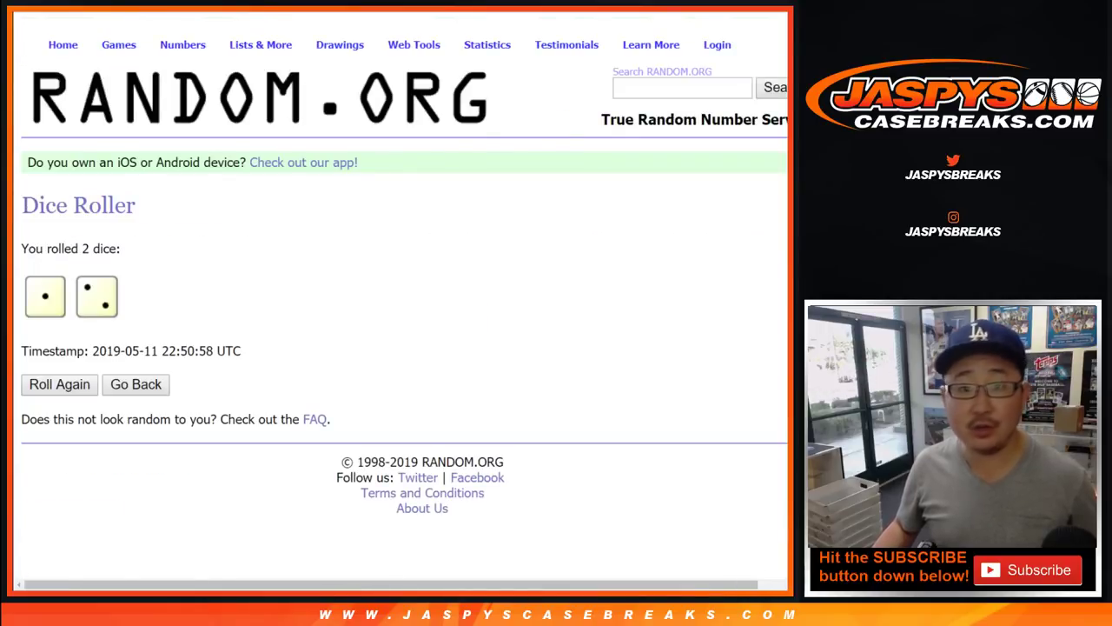
key(ctrl+Tab)
scroll(400, 305, down, 1)
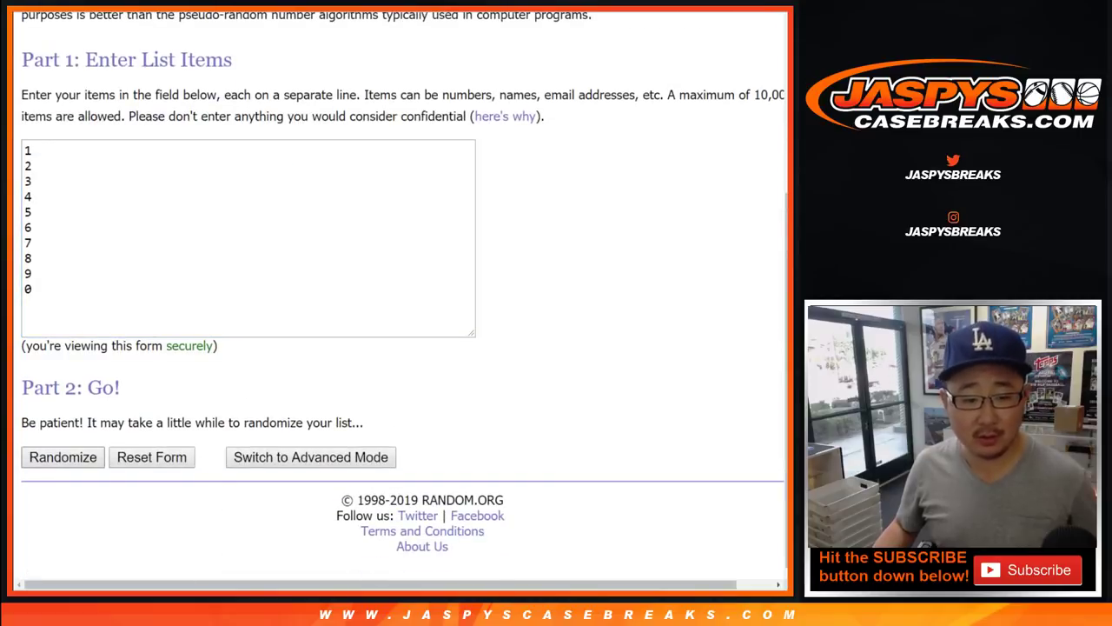
click(63, 457)
click(48, 540)
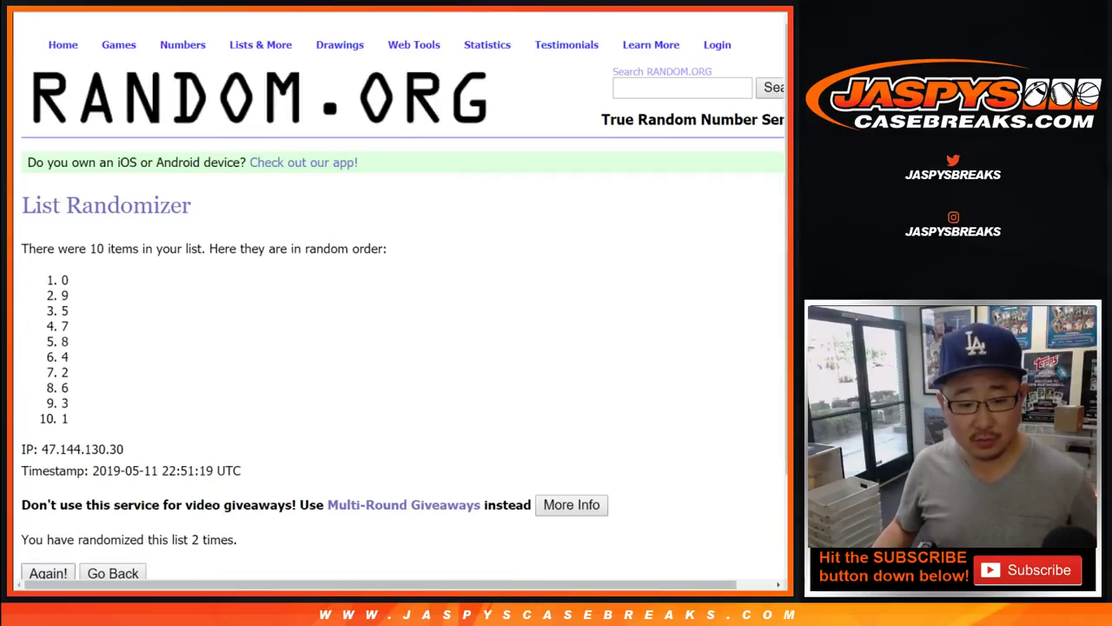
scroll(399, 304, down, 3)
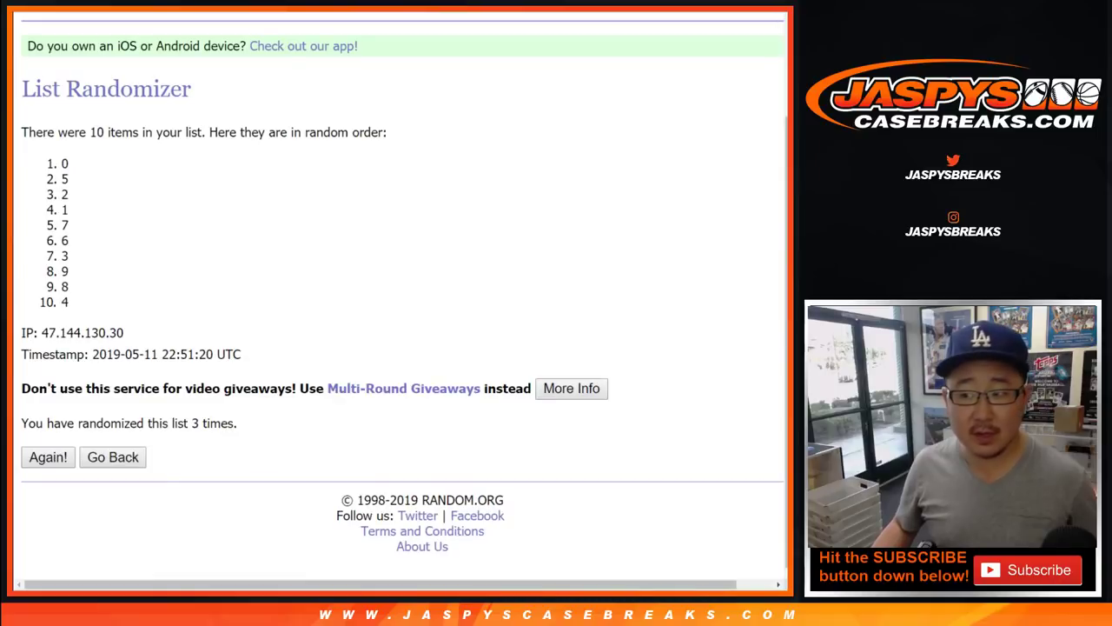
Copy the ten randomized numbers and paste them beside the names in the DAL RNB sheet, starting at B1
drag(62, 163, 68, 287)
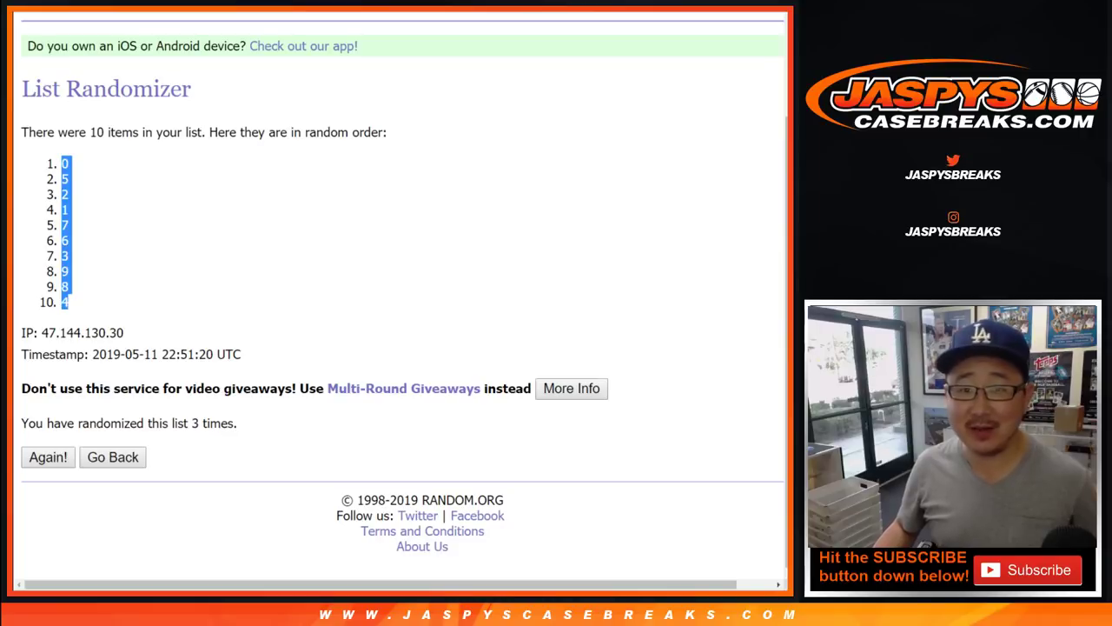
key(ctrl+Tab)
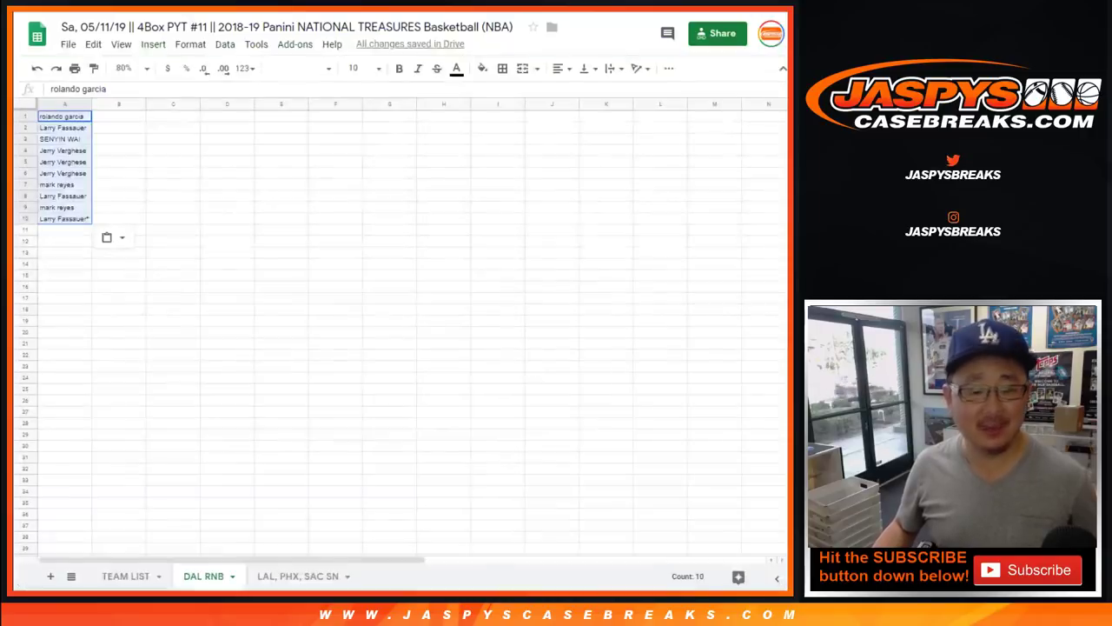
click(114, 116)
right_click(114, 118)
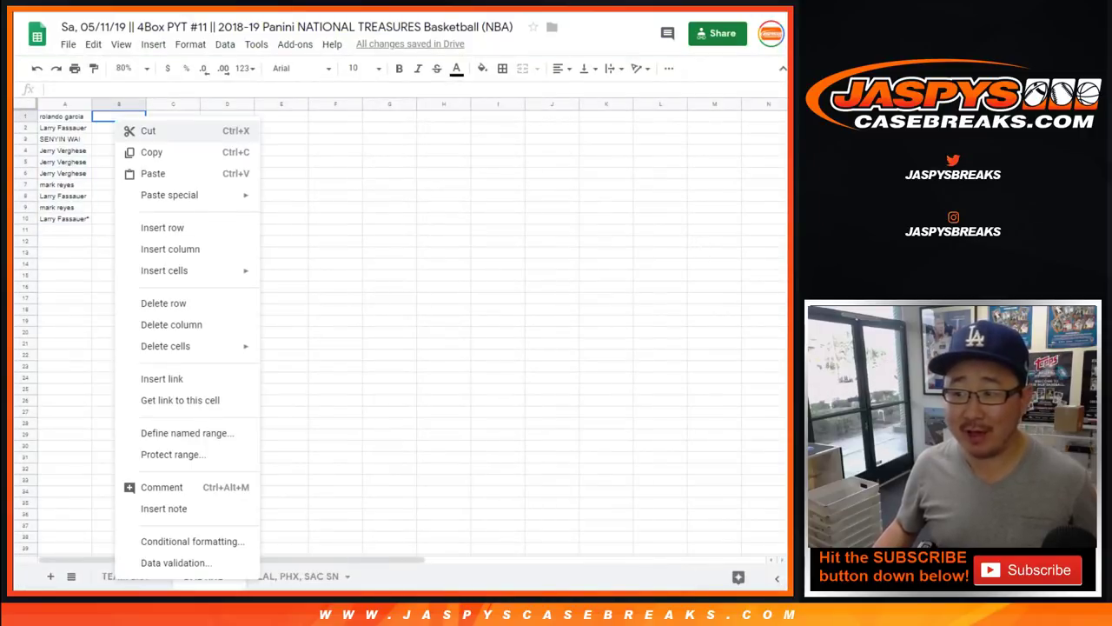
click(142, 174)
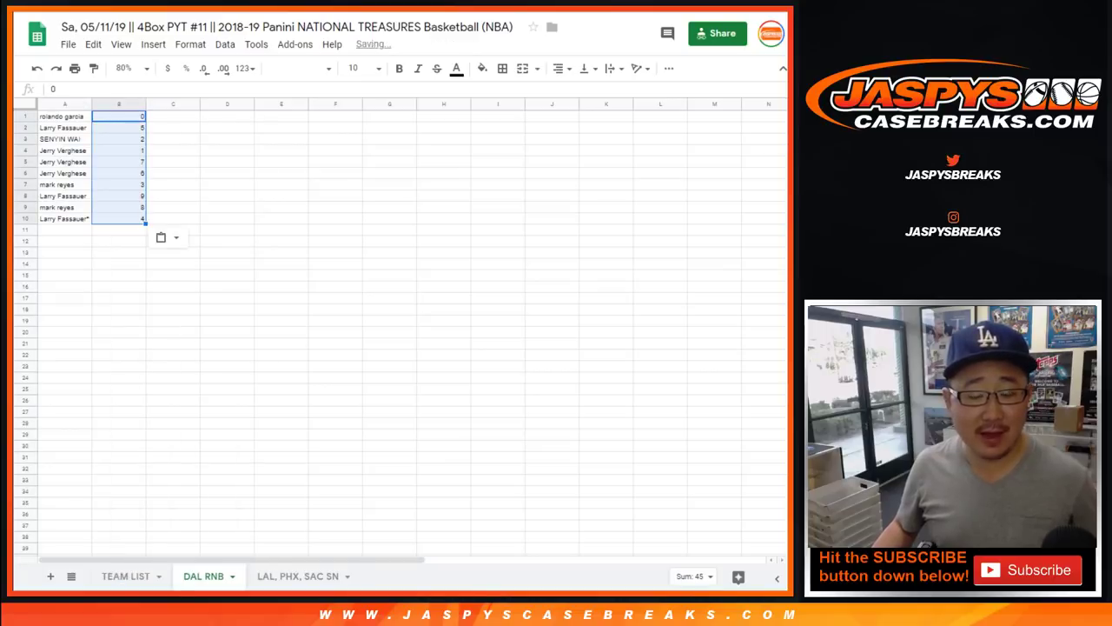
Format the whole DAL RNB sheet in Helvetica at size 24 and fit the column widths to their contents
click(25, 104)
click(301, 69)
click(325, 125)
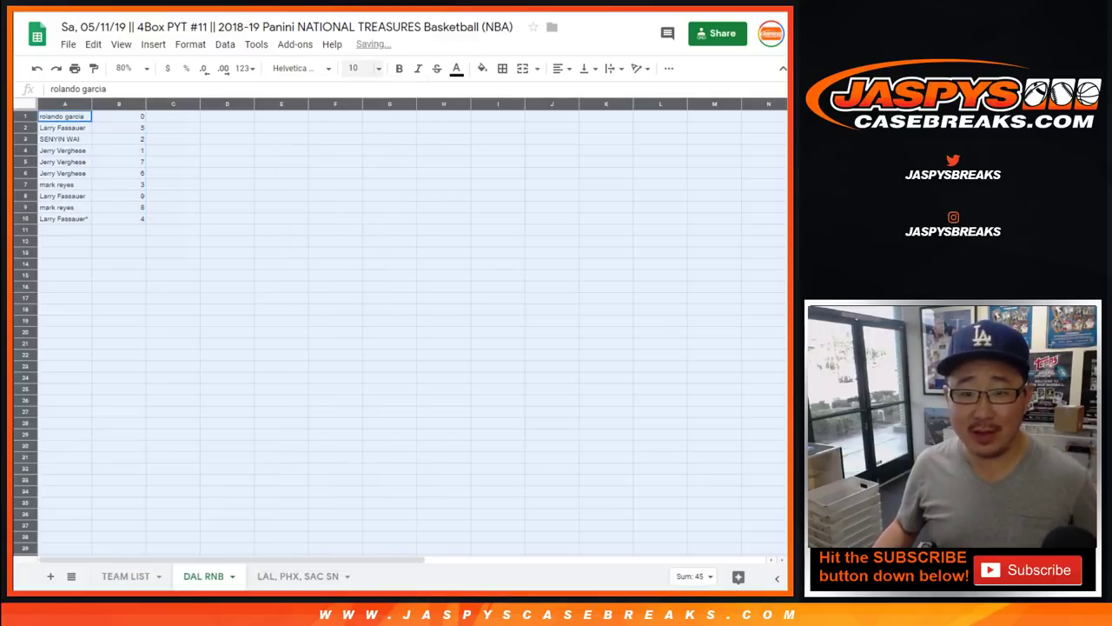
click(357, 69)
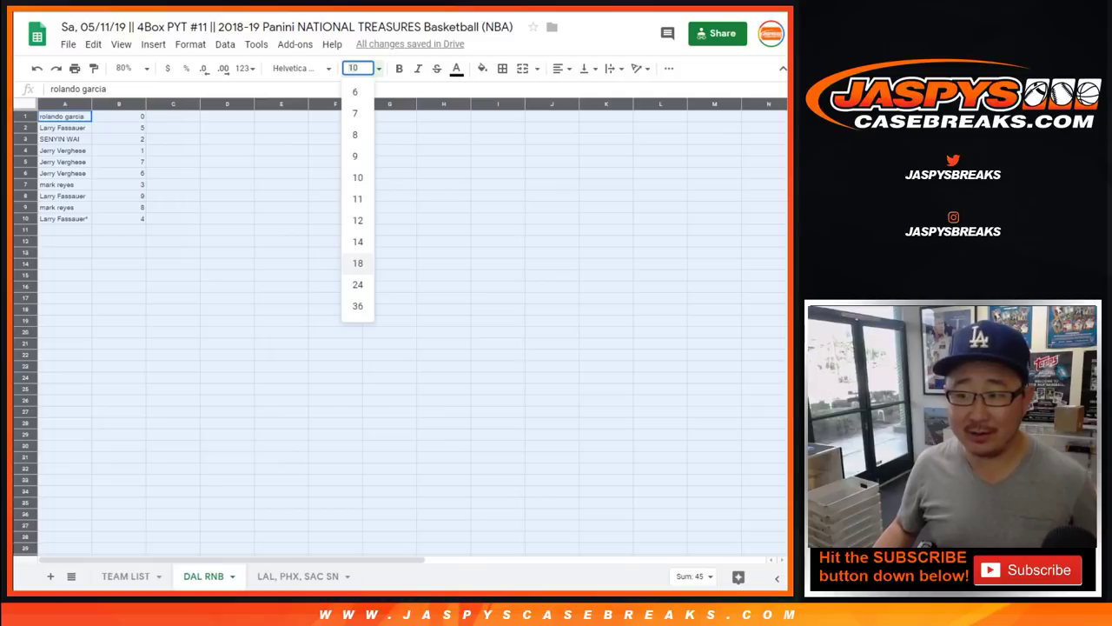
click(357, 284)
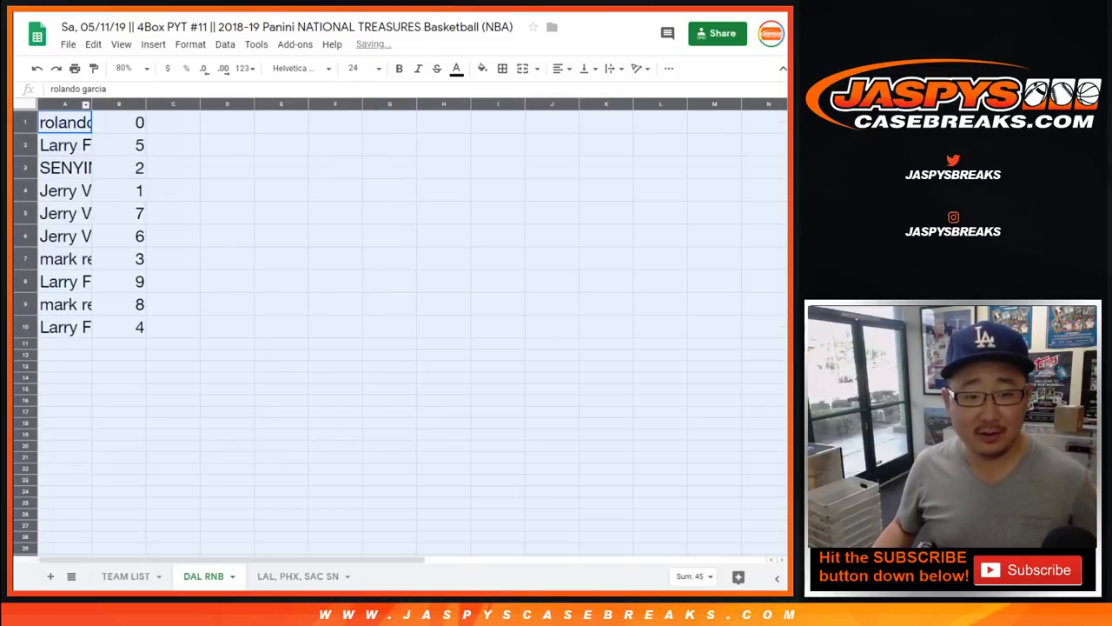
double_click(92, 103)
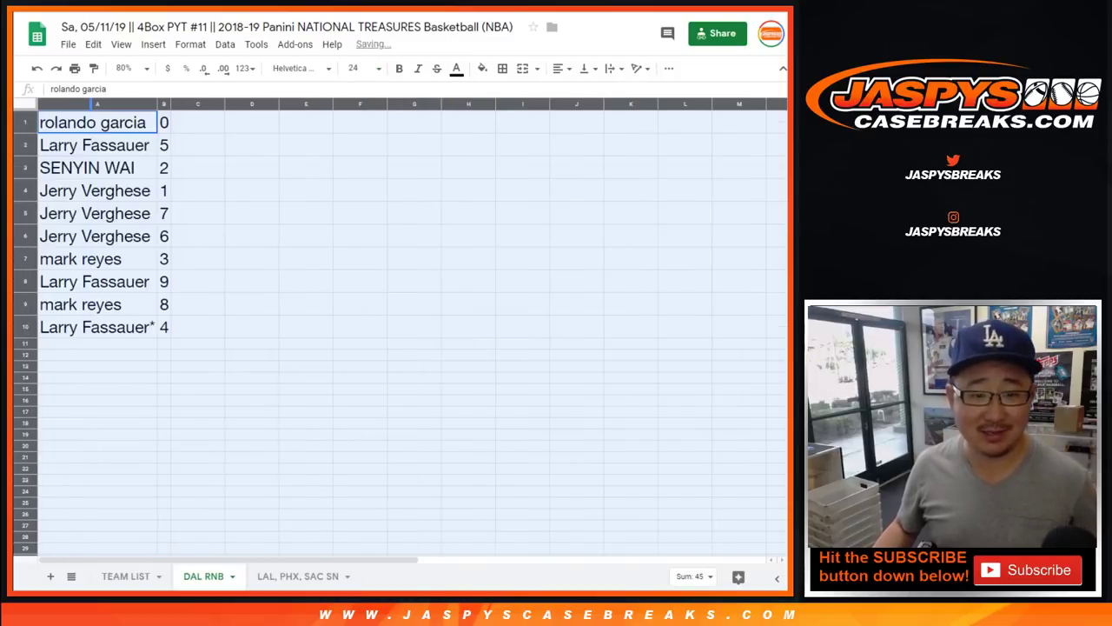
click(97, 123)
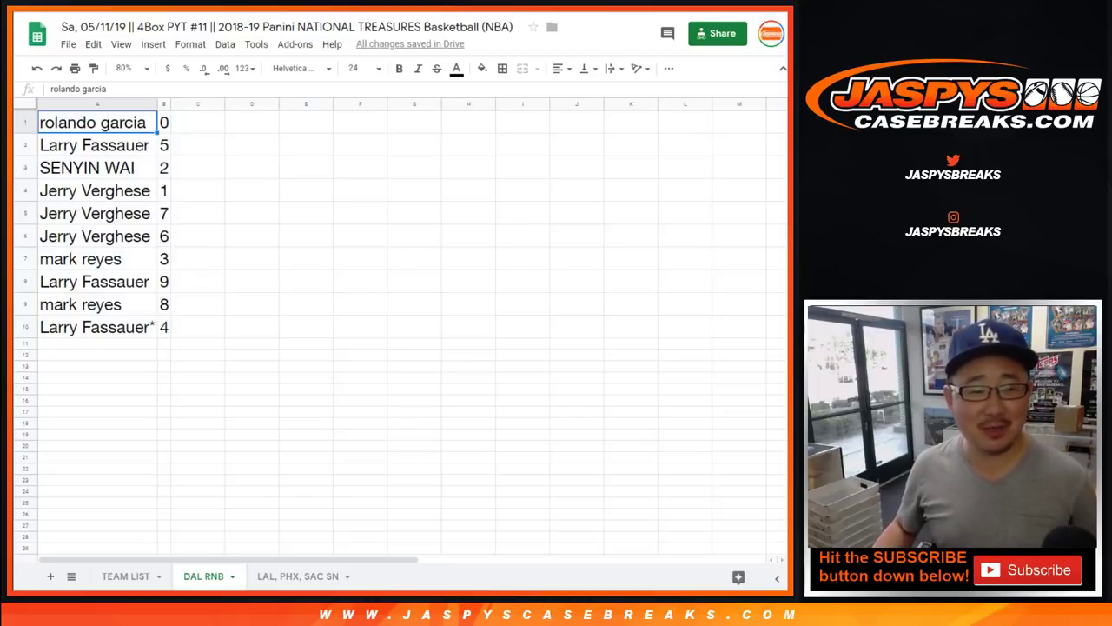
Review the Dallas assignments row by row in the DAL RNB sheet, checking which number each participant received
click(25, 145)
click(25, 167)
drag(25, 190, 25, 236)
click(25, 259)
click(25, 282)
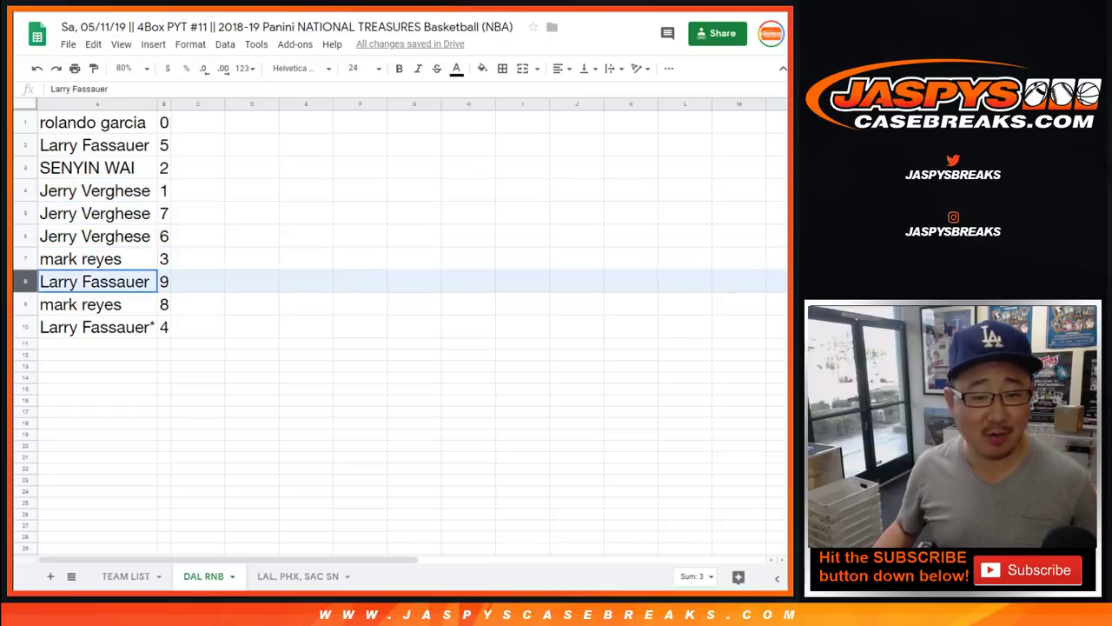
click(25, 304)
click(25, 327)
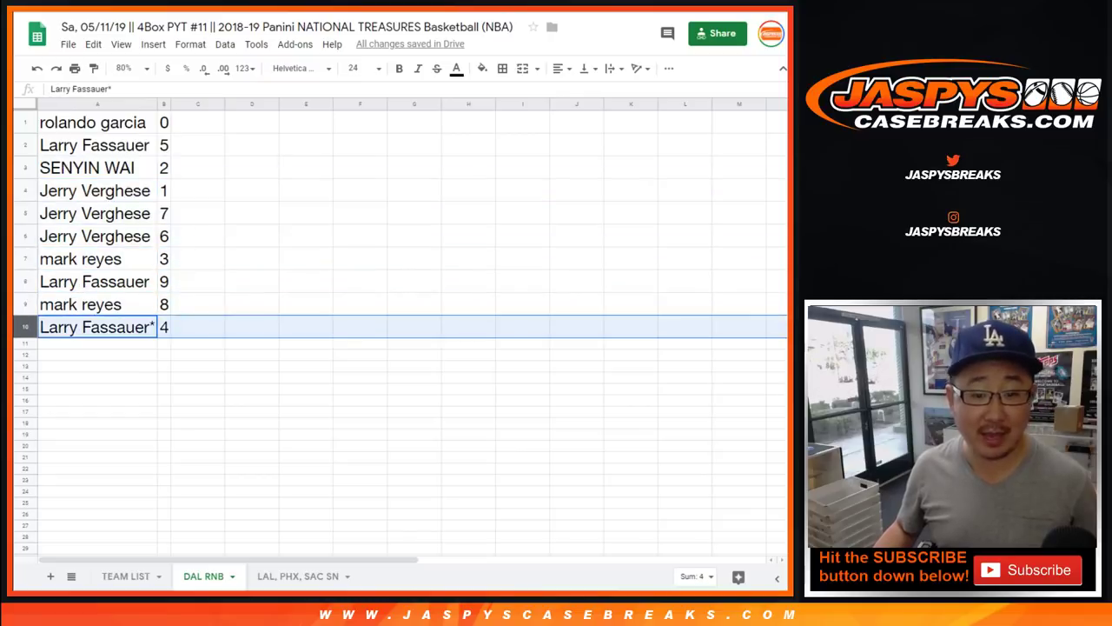
click(26, 123)
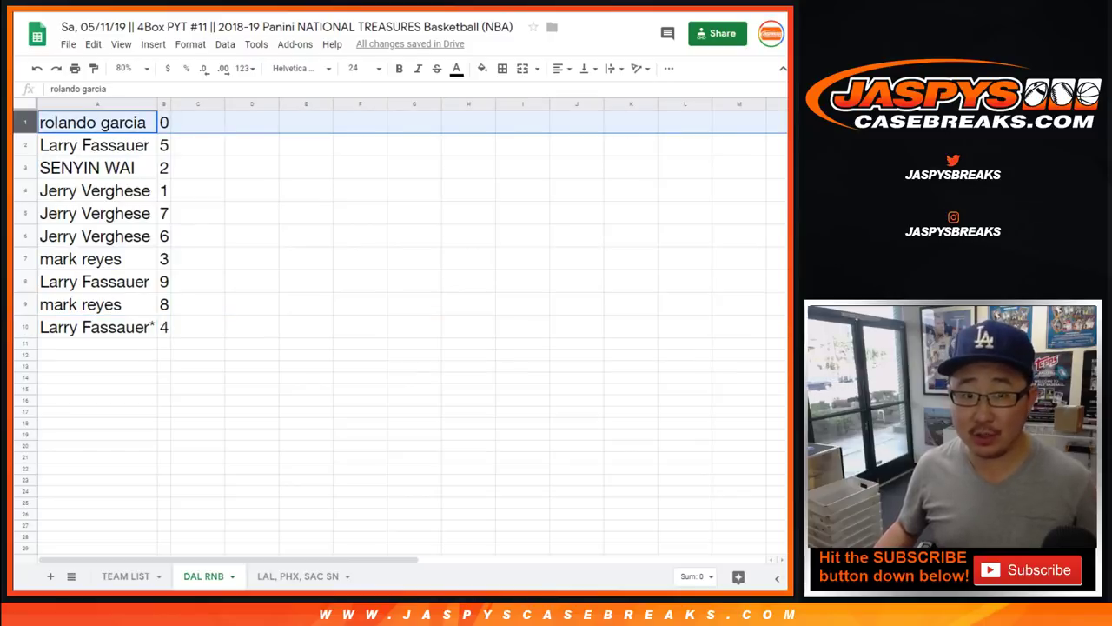
Sort the DAL RNB sheet by column B from A to Z so the Dallas numbers run in ascending order
click(164, 103)
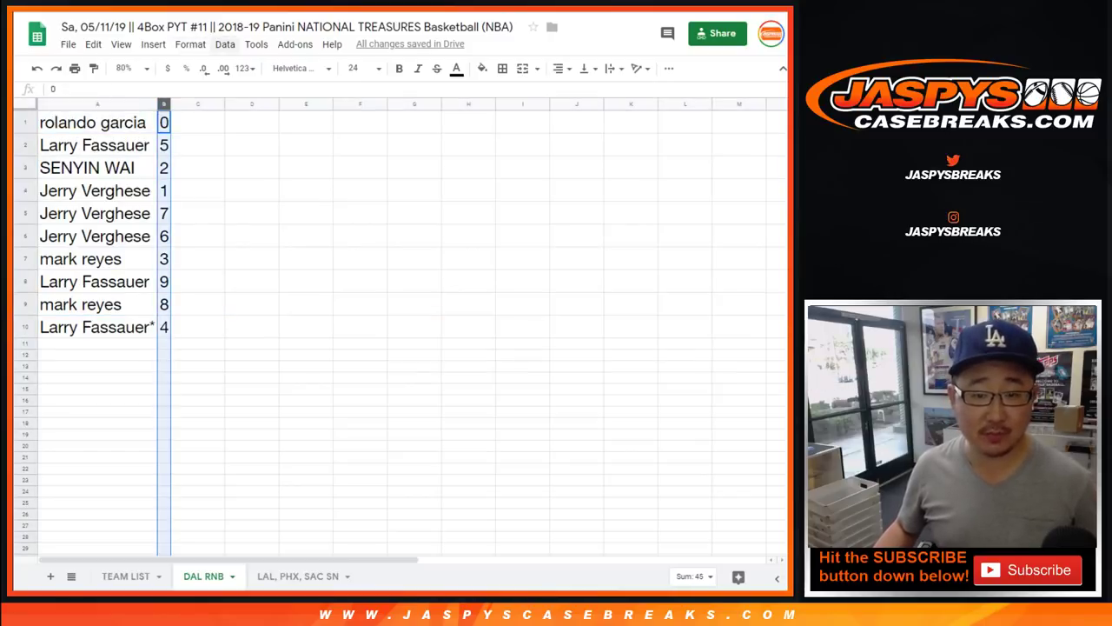
click(225, 44)
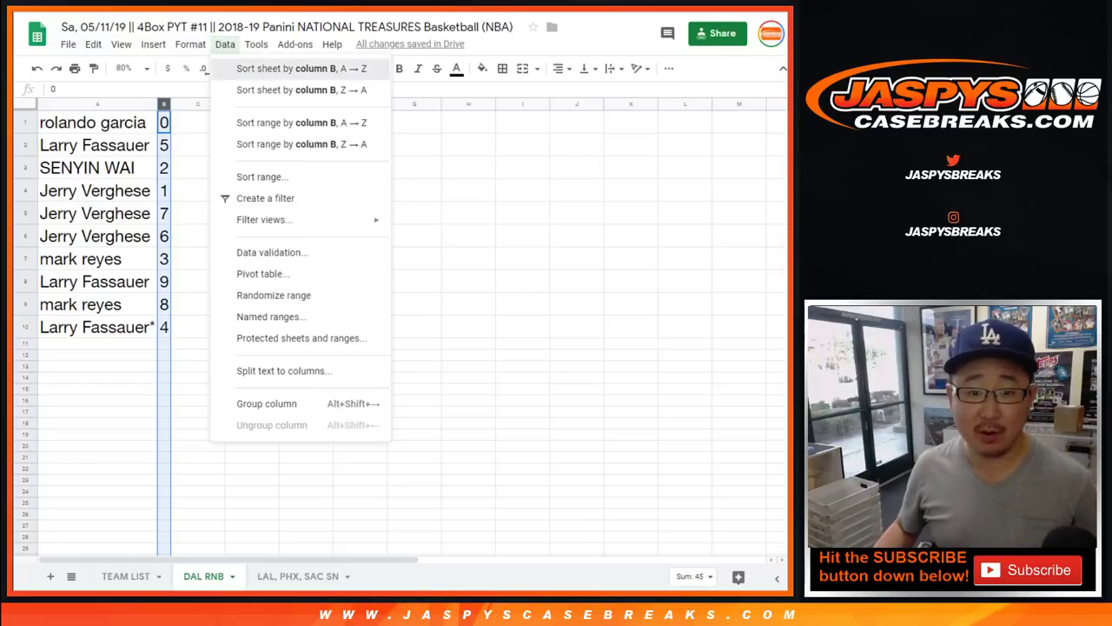
click(295, 67)
Look through the serial number assignments in the LAL, PHX, SAC SN sheet, including the row for number 100, and check the sorted DAL RNB sheet
click(299, 576)
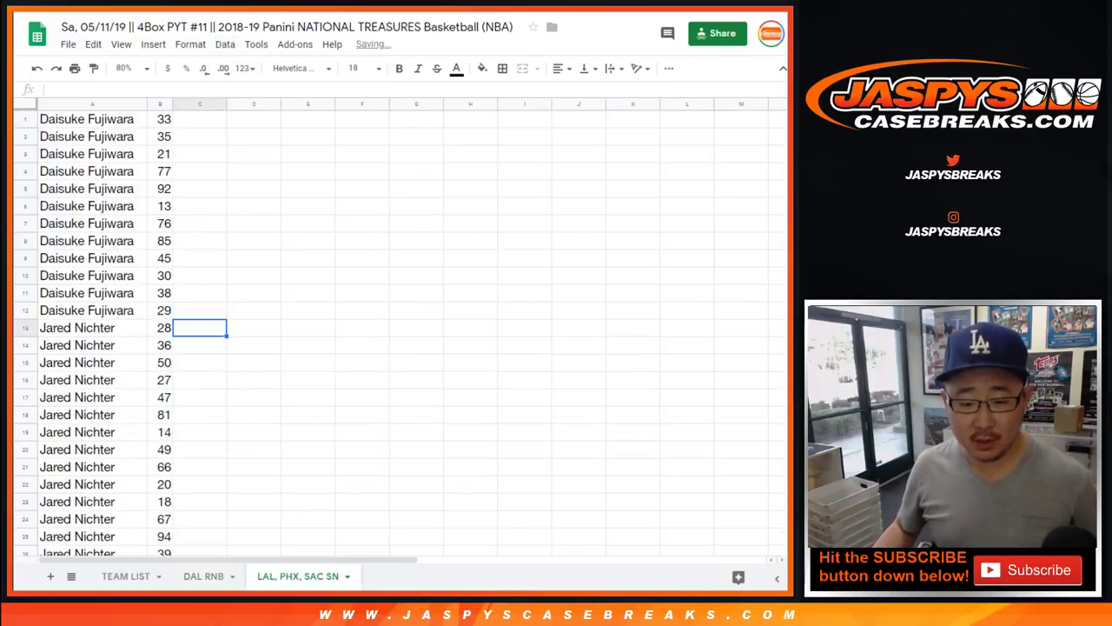
scroll(400, 330, down, 20)
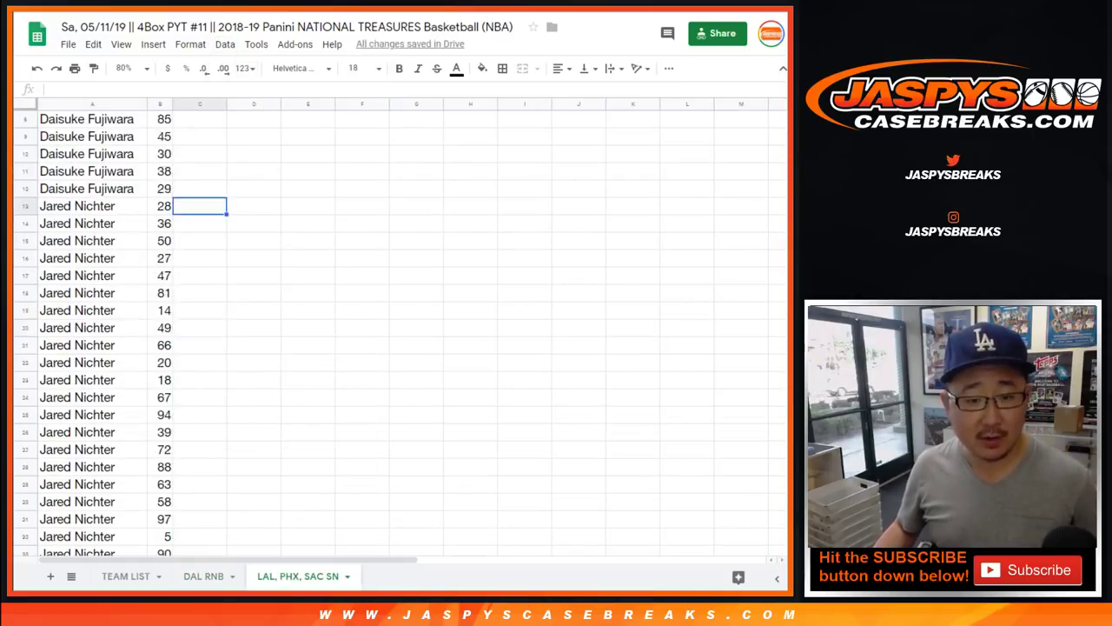
scroll(400, 330, down, 8)
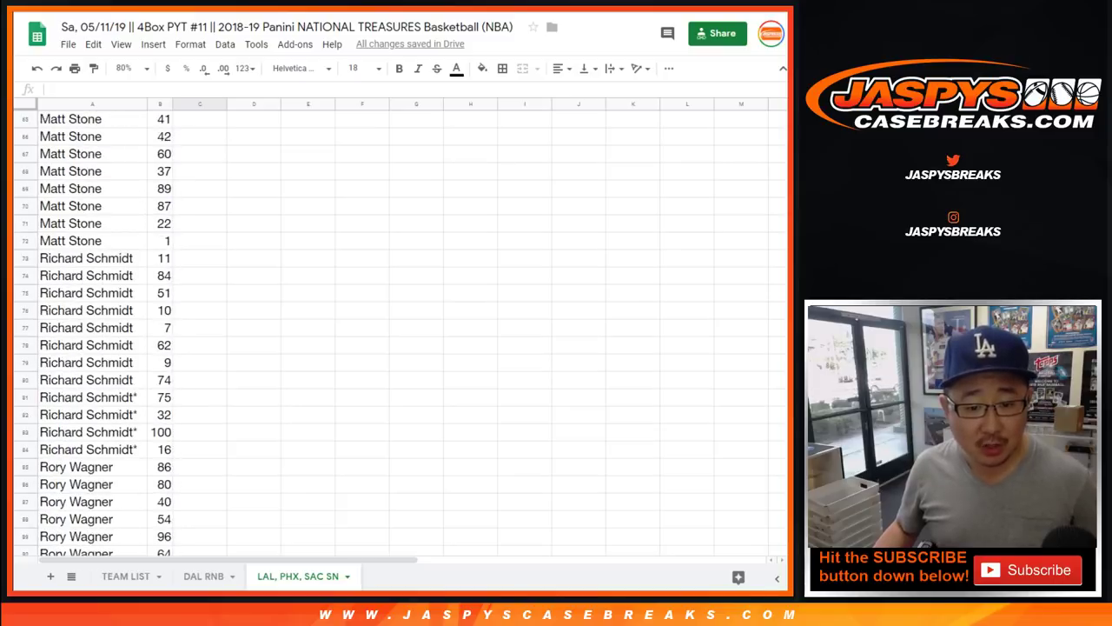
click(25, 258)
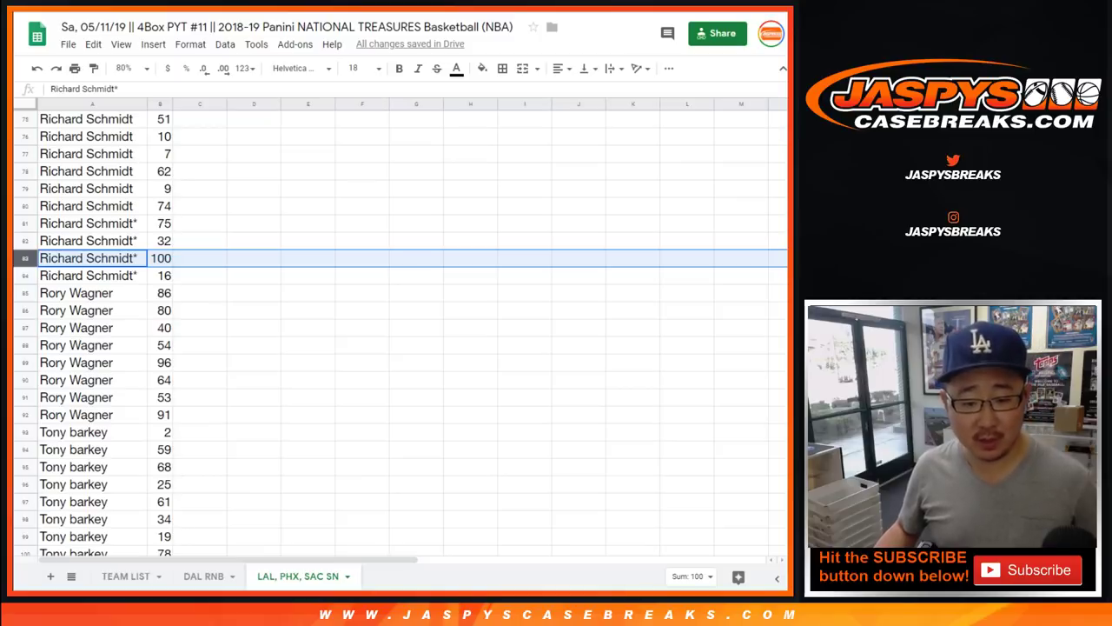
click(203, 576)
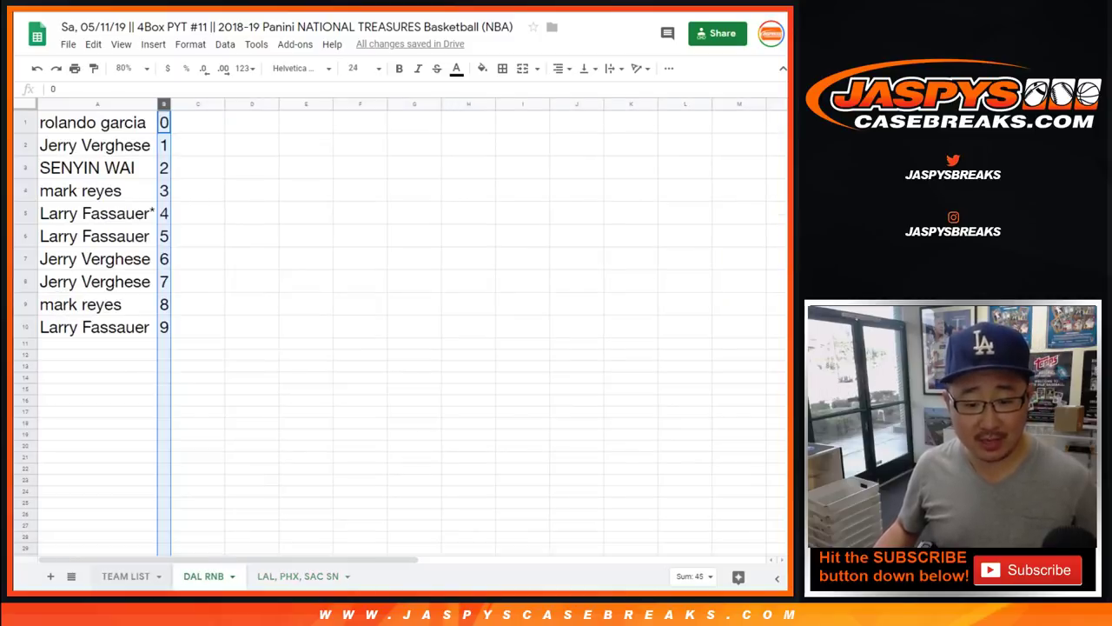
Apply all borders to the entire participant and team table in the TEAM LIST sheet
click(126, 576)
click(203, 177)
key(ctrl+Home)
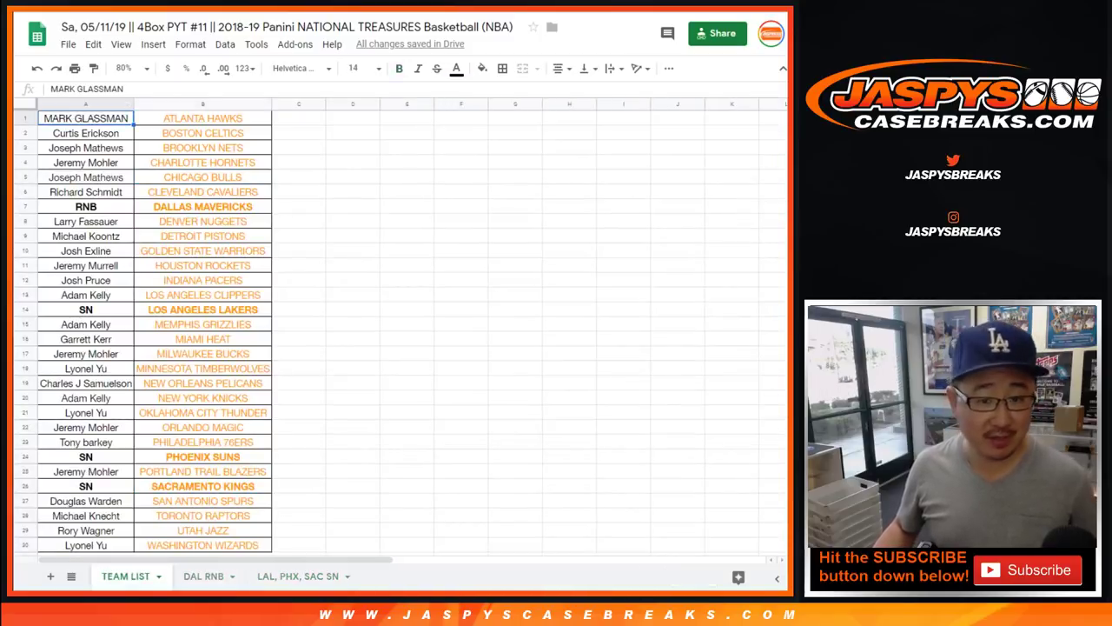
key(ctrl+shift+End)
click(503, 68)
click(509, 94)
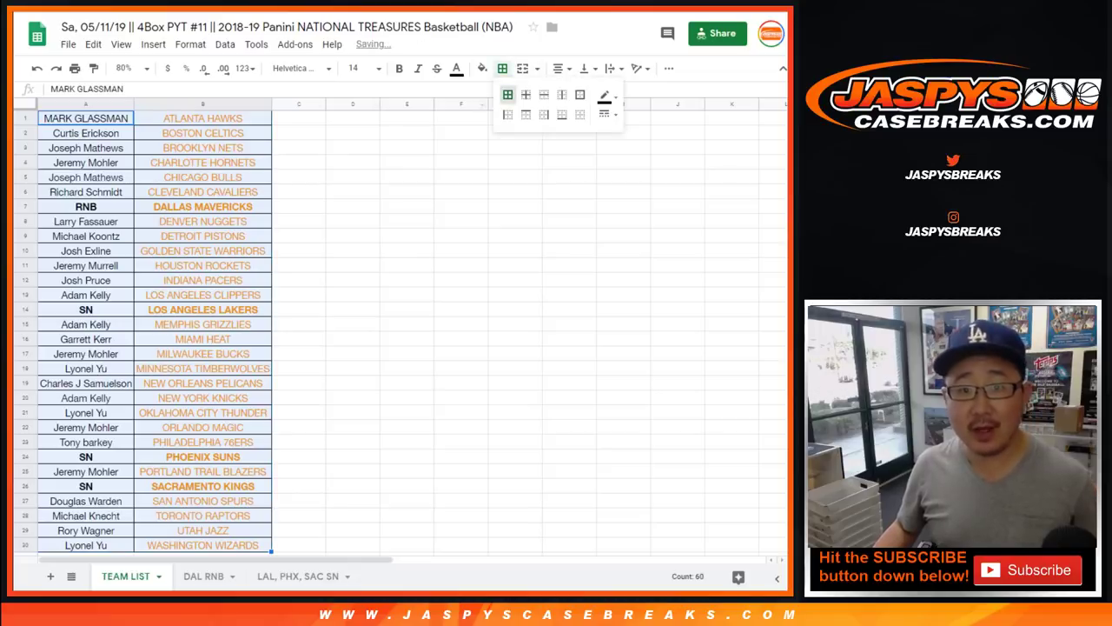
Print one copy of the TEAM LIST sheet on Letter paper in portrait, with the workbook title in the header
click(75, 68)
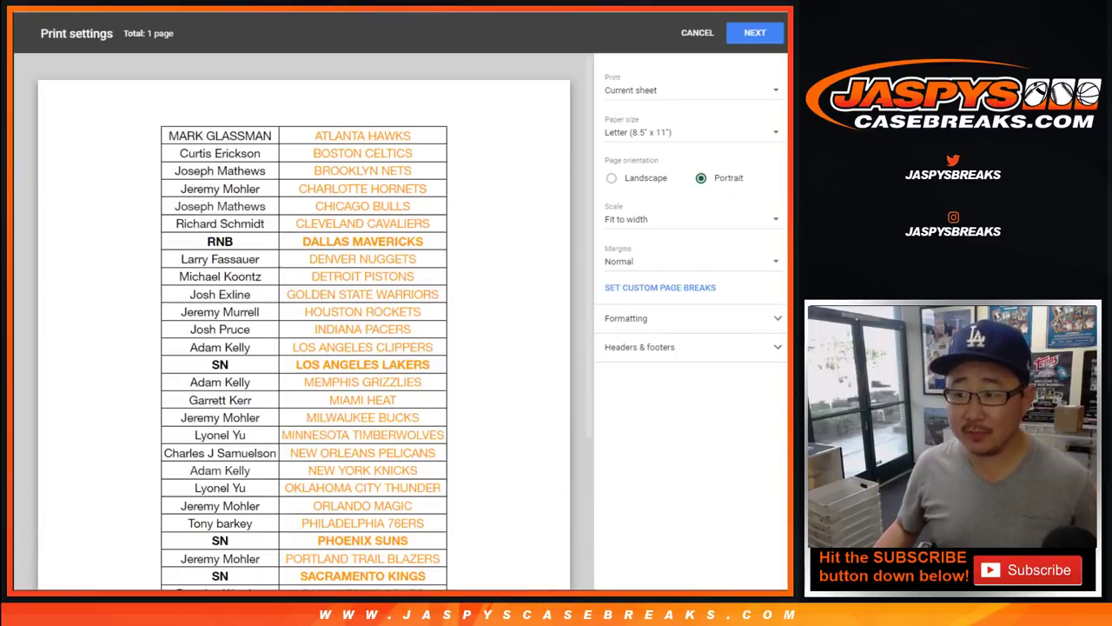
click(640, 346)
click(611, 399)
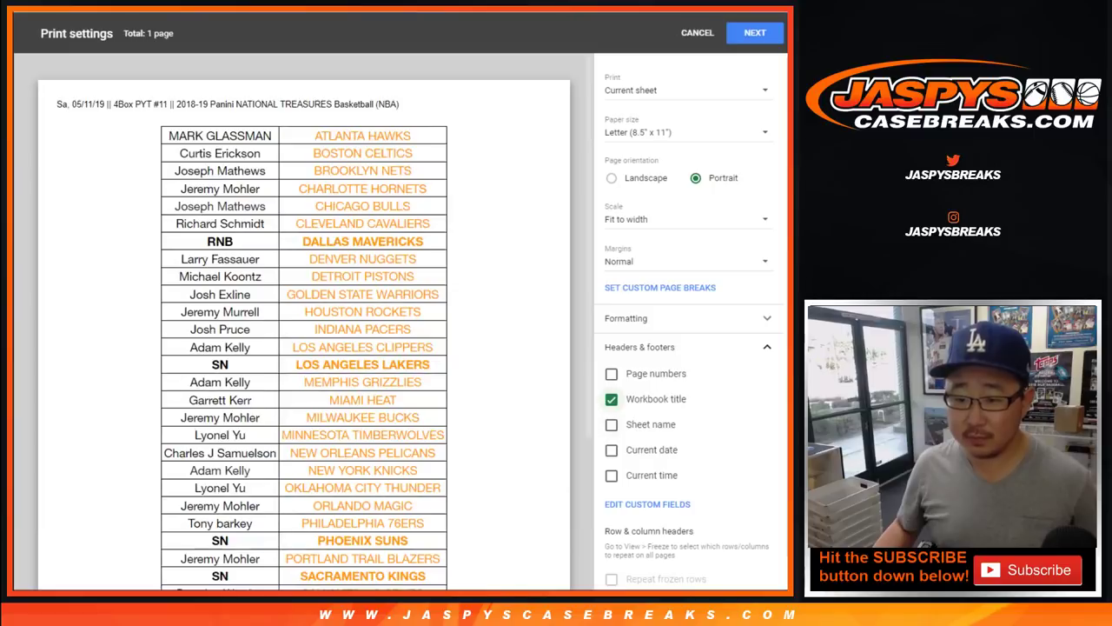
click(755, 33)
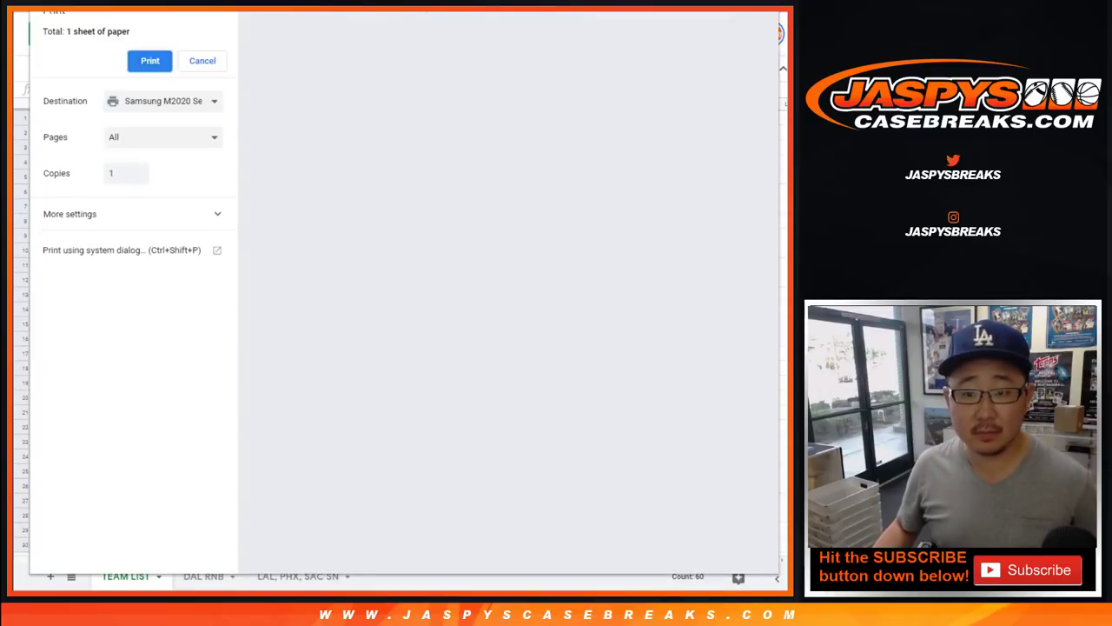
key(Return)
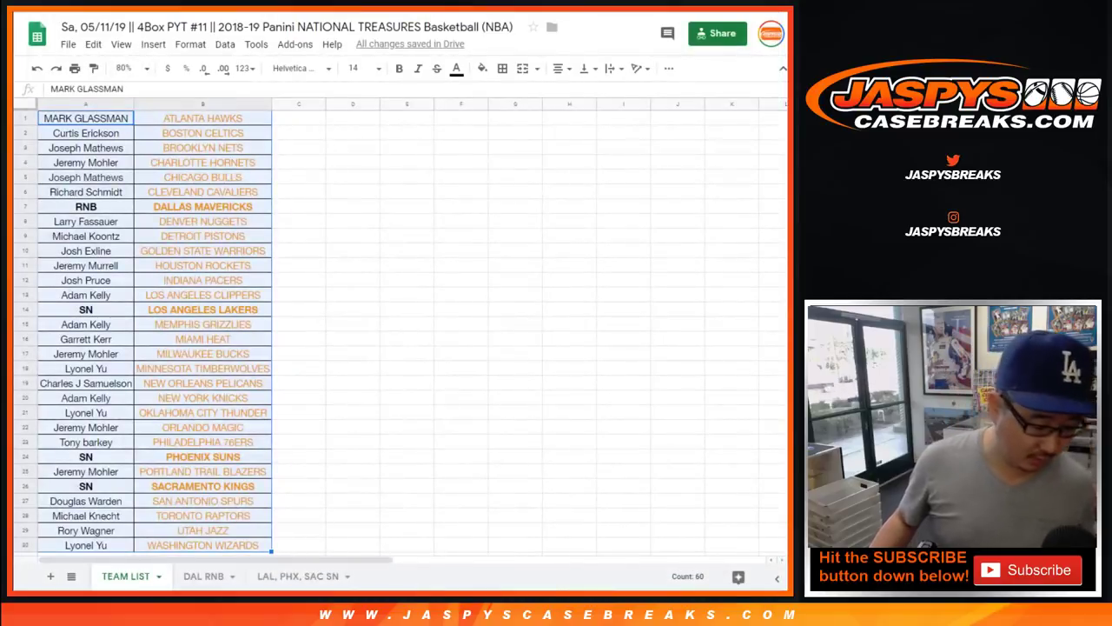